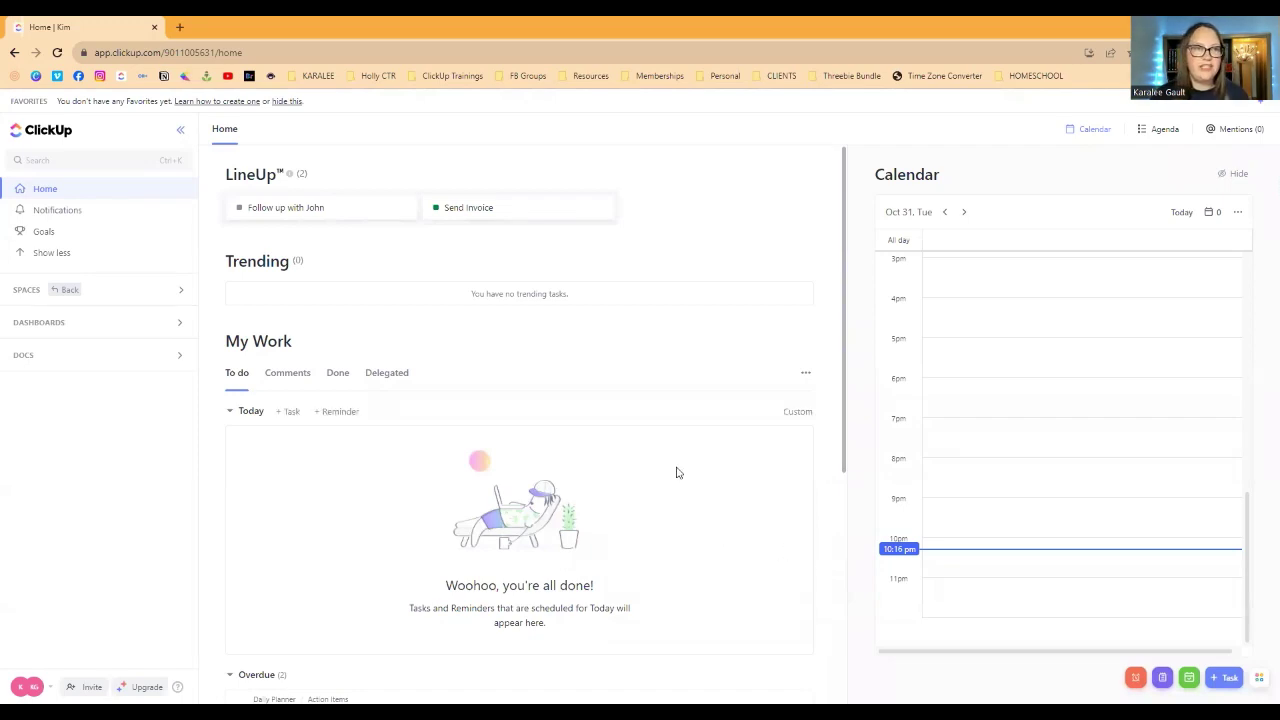
# - Open the Action Items list in the Daily Planner space and add a Doc view named "Doc"
pyautogui.click(68, 297)
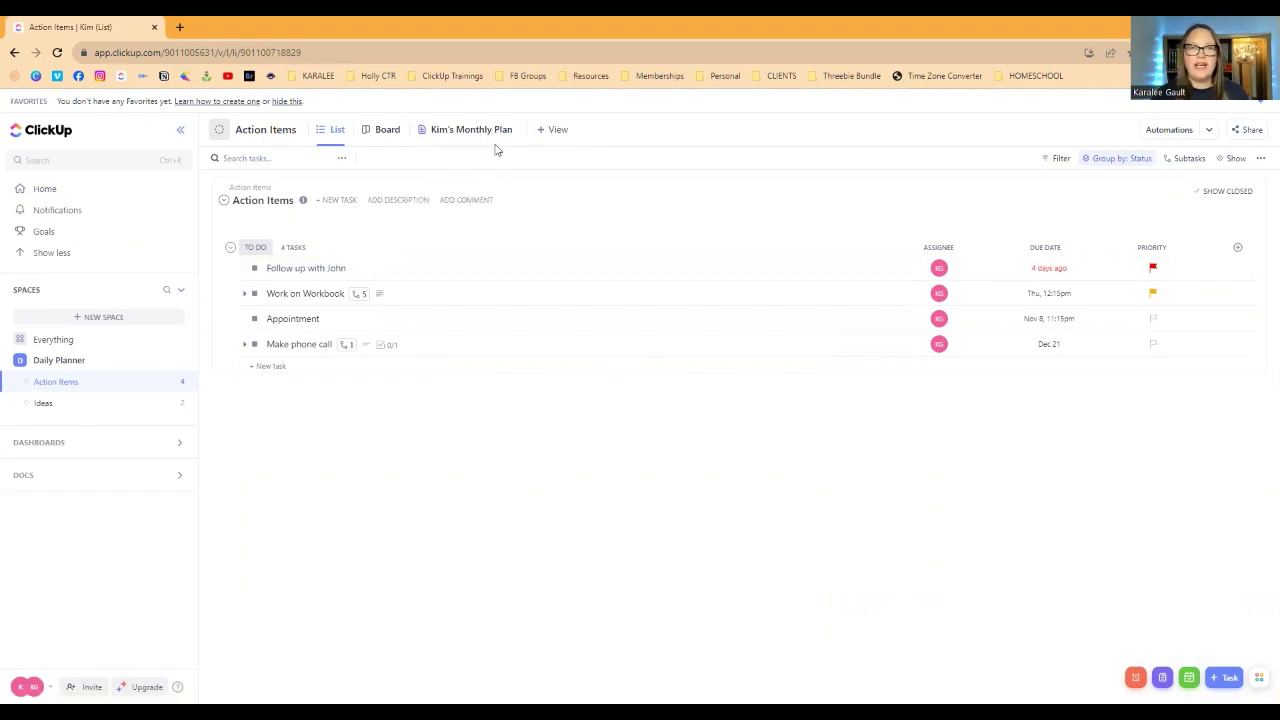
pyautogui.click(556, 133)
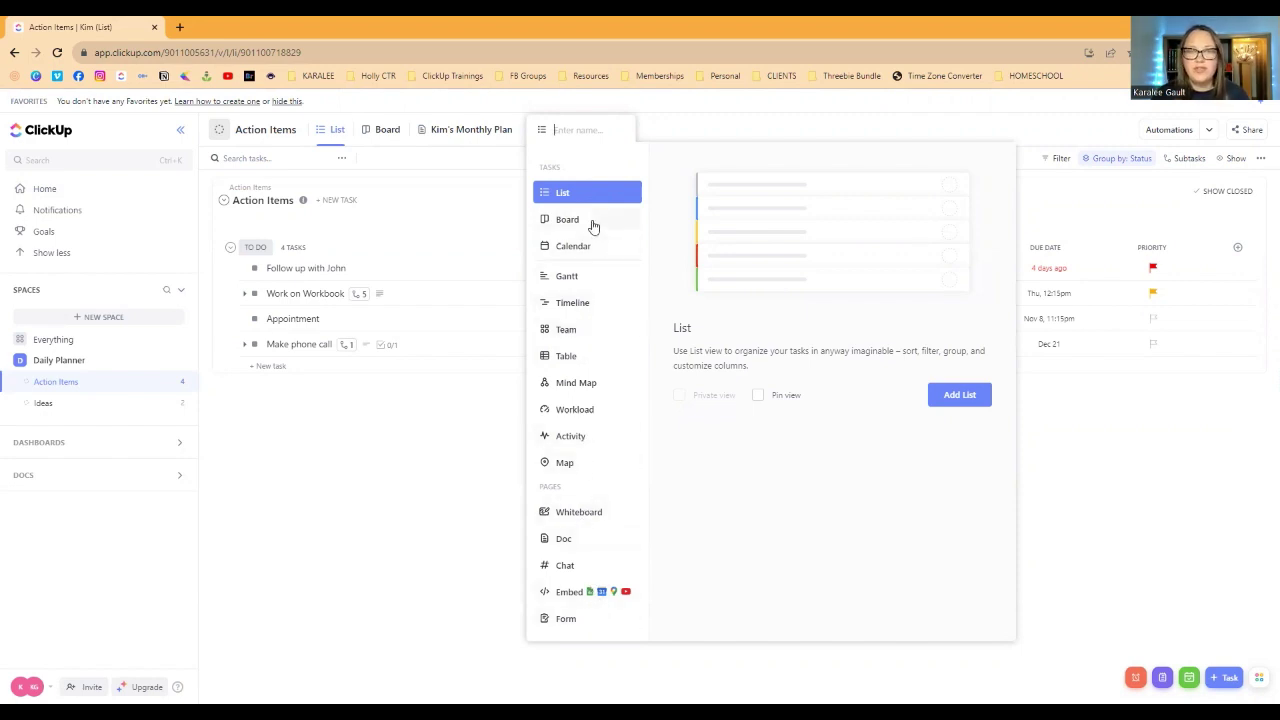
pyautogui.click(566, 540)
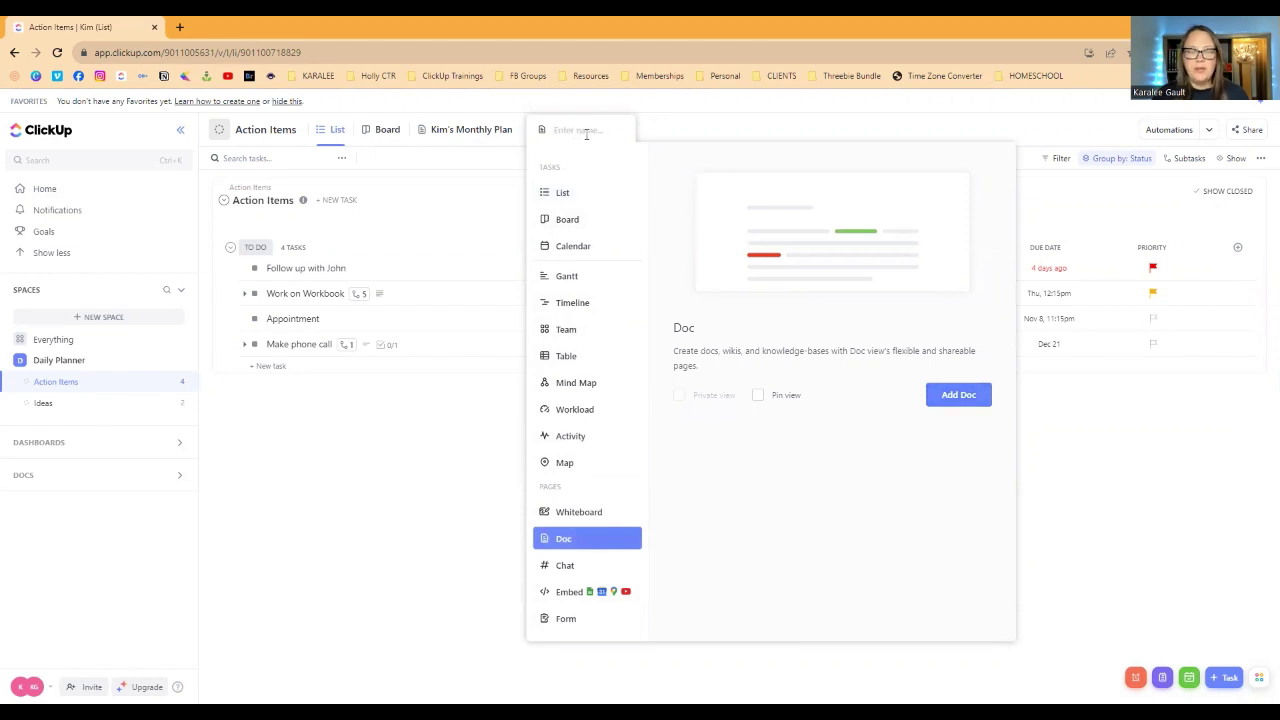
pyautogui.write('Doc')
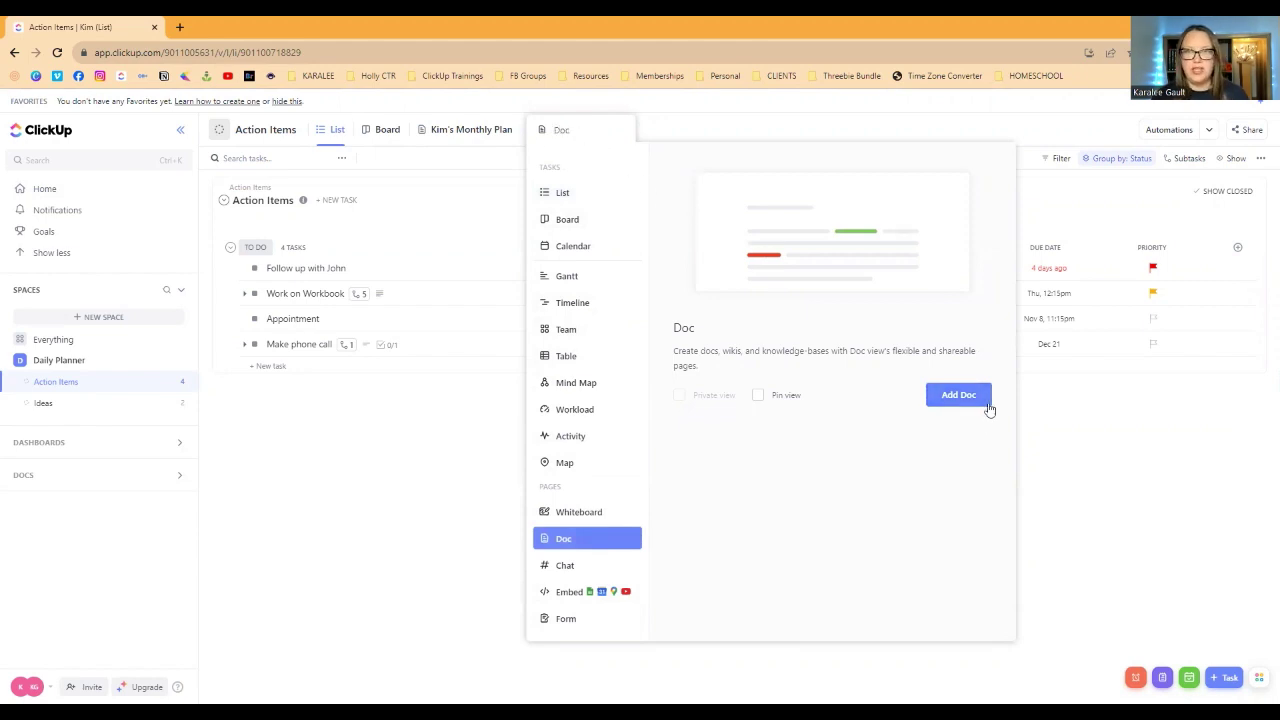
pyautogui.click(952, 398)
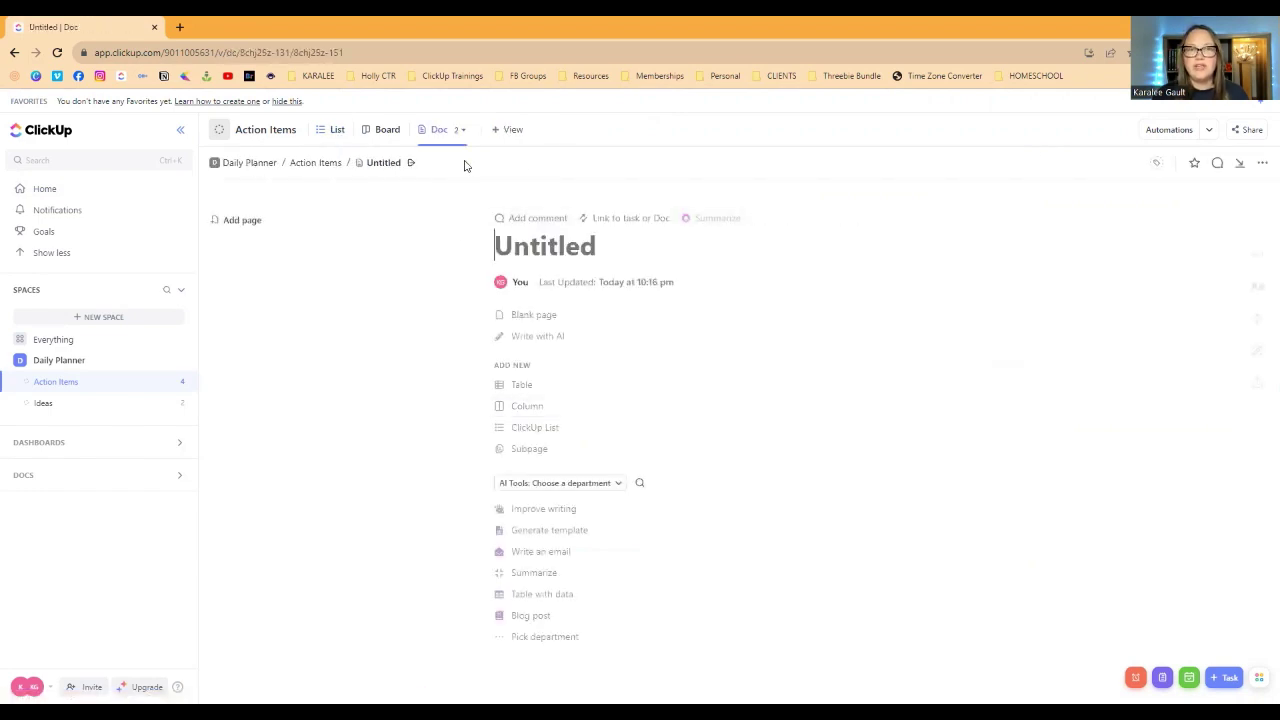
# - Pin the new Doc view in the Action Items list and unpin it again
pyautogui.click(463, 131)
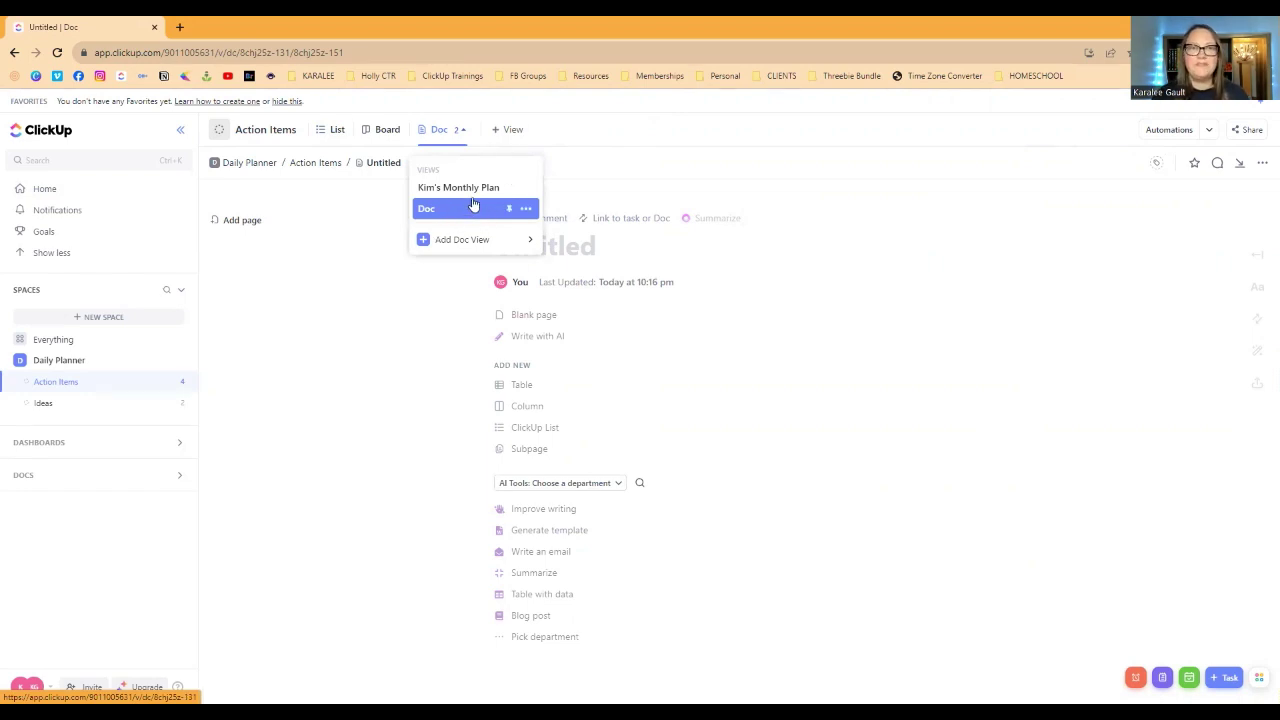
pyautogui.click(508, 208)
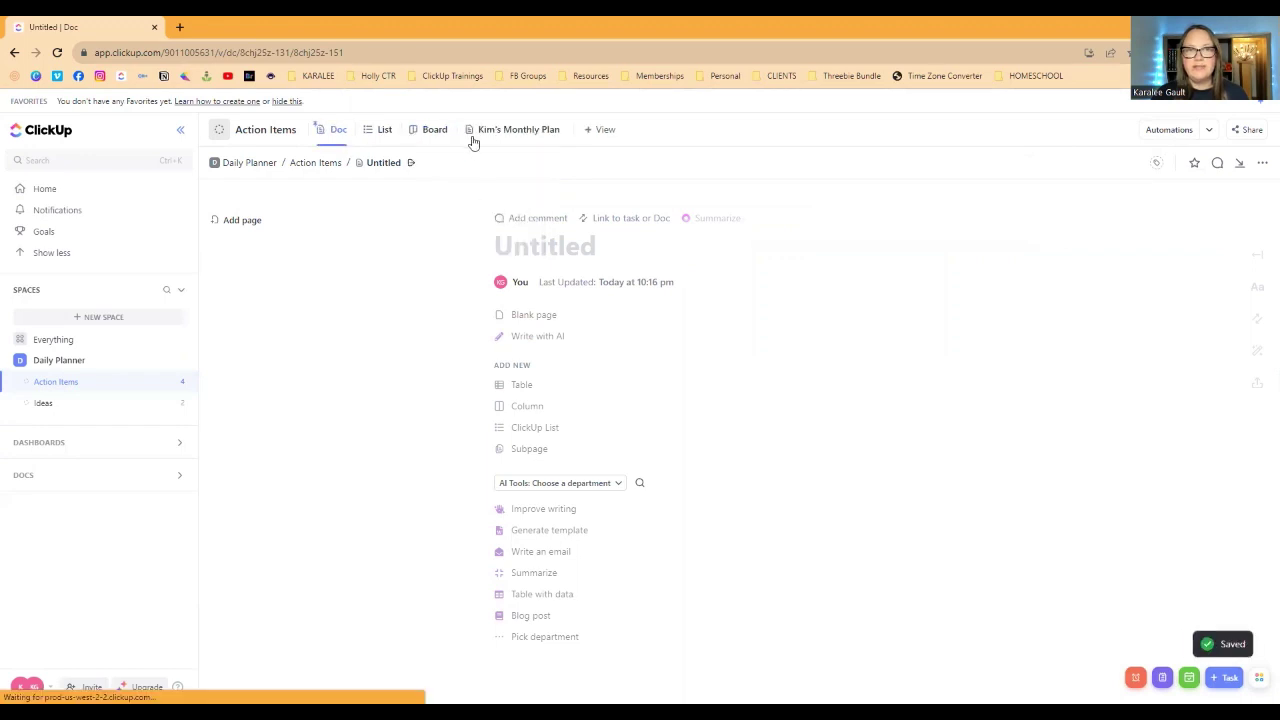
pyautogui.click(343, 133)
pyautogui.click(391, 159)
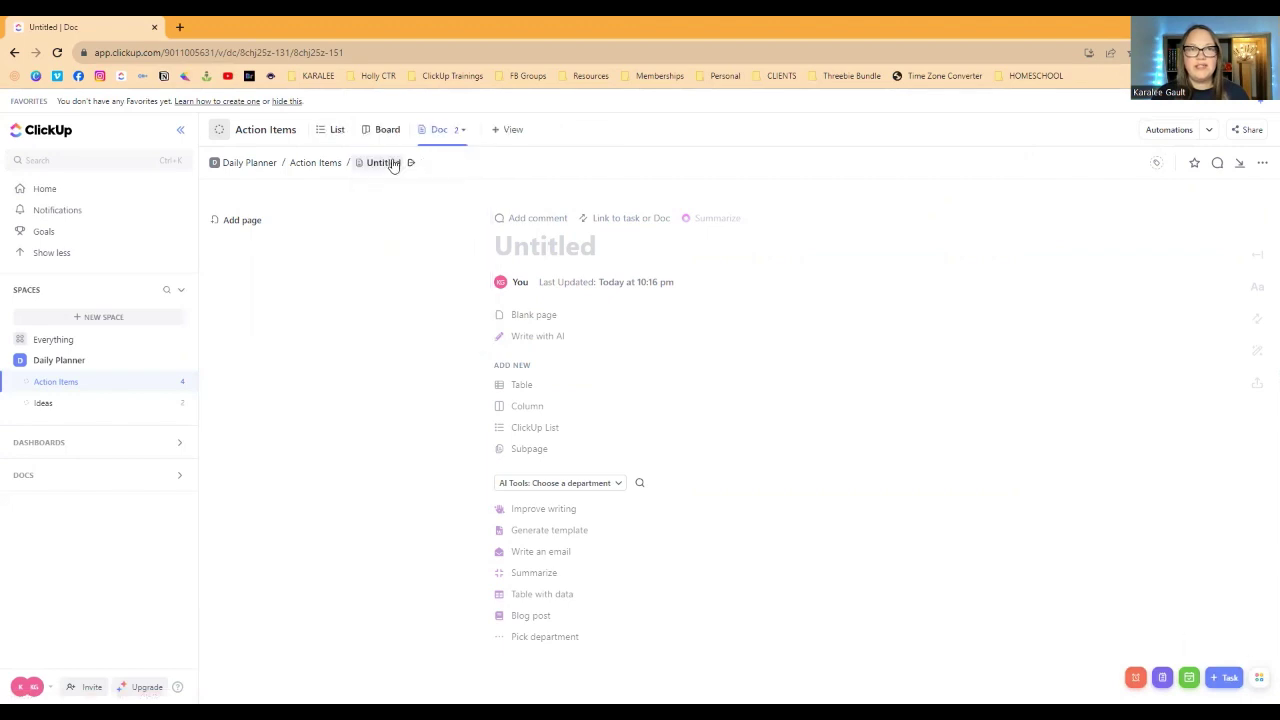
# - Add a List view named "Filtered" to the Action Items list
pyautogui.click(510, 136)
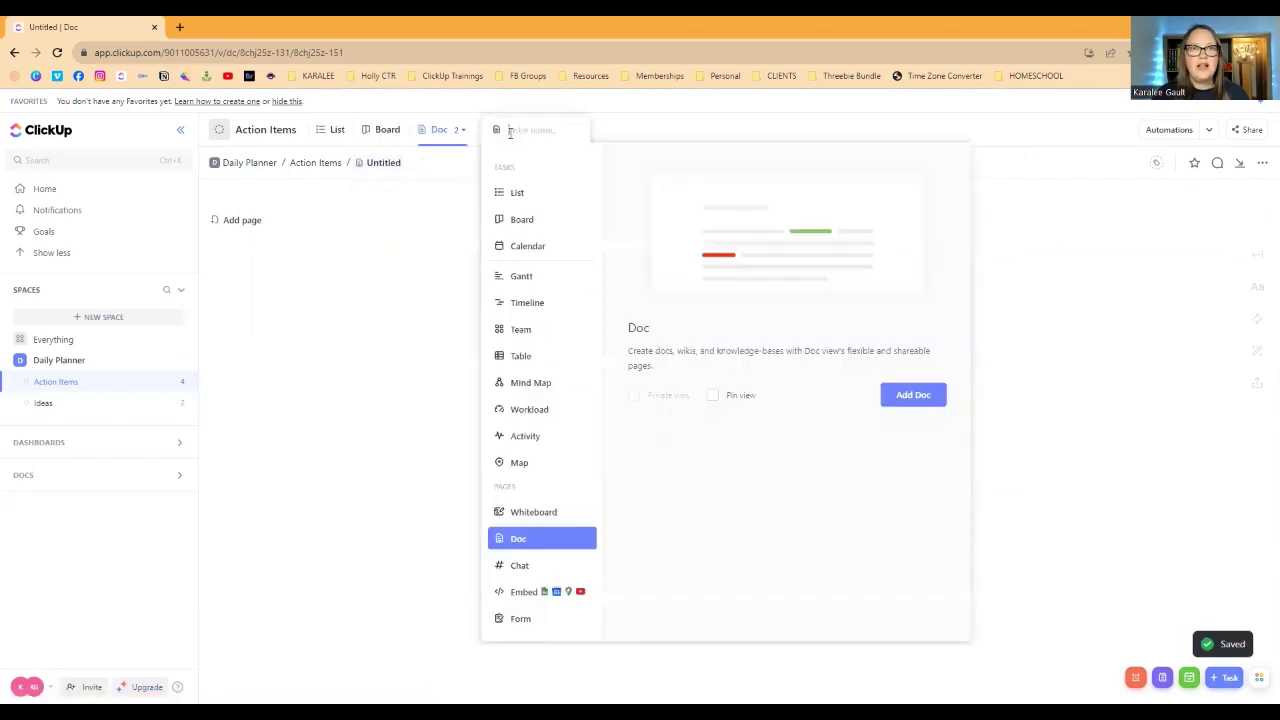
pyautogui.click(534, 200)
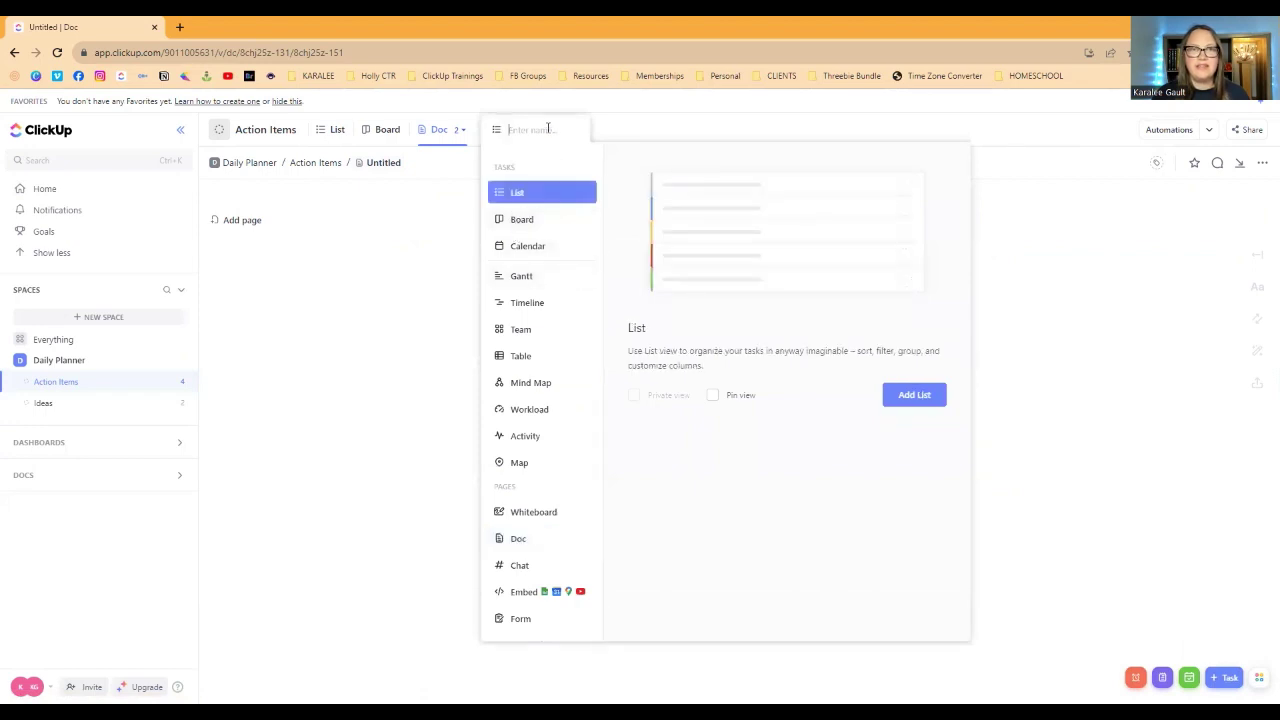
pyautogui.write('Filtered')
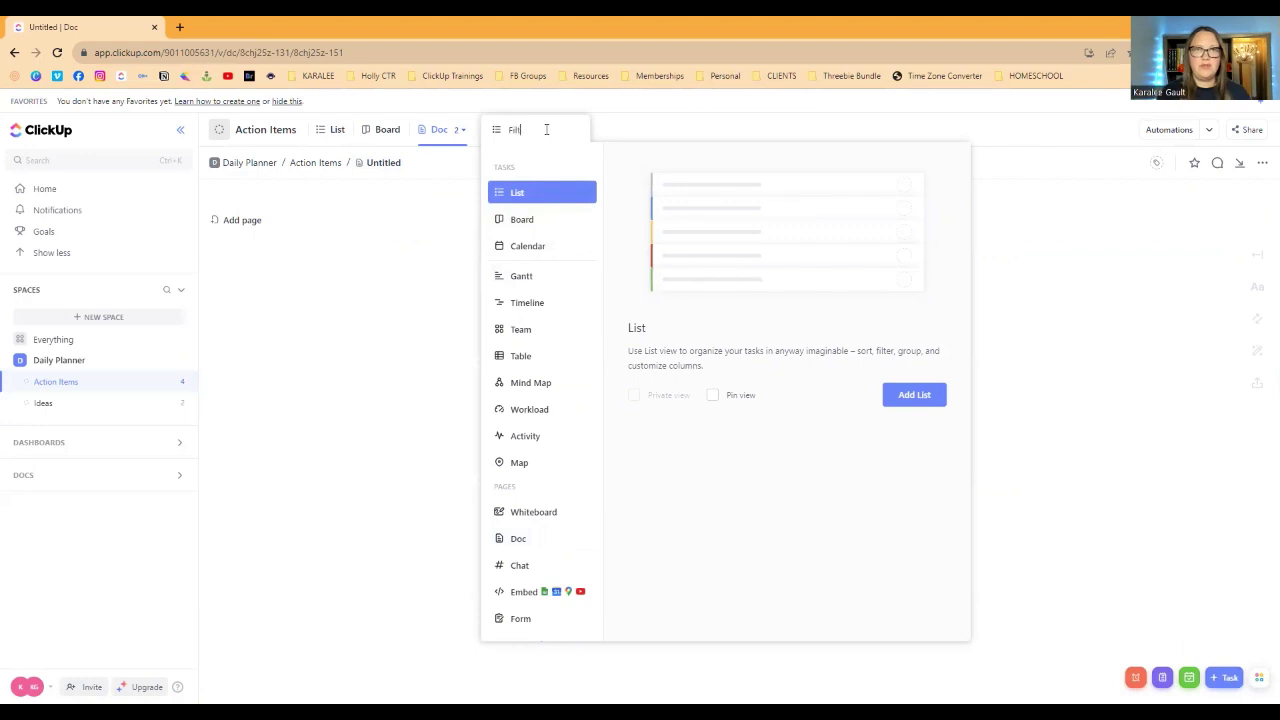
pyautogui.click(918, 396)
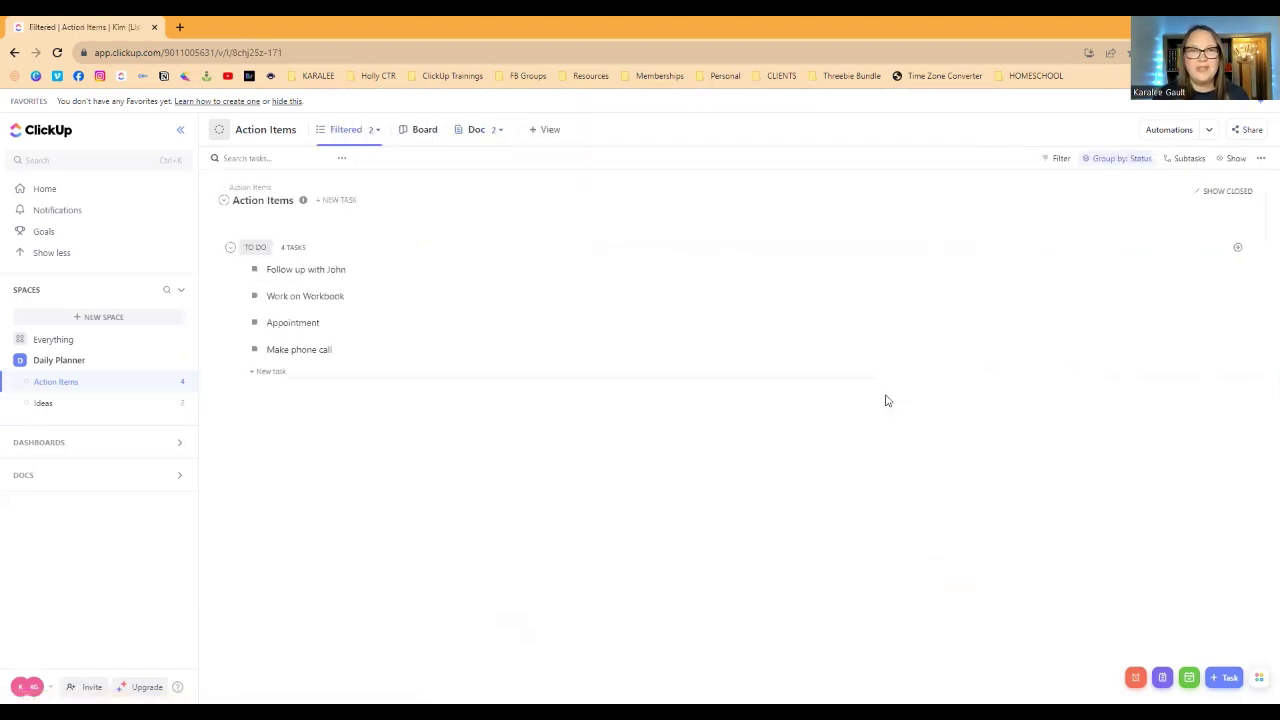
# - Pin the Filtered view and the monthly plan doc view, and place Filtered first among the views
pyautogui.click(378, 132)
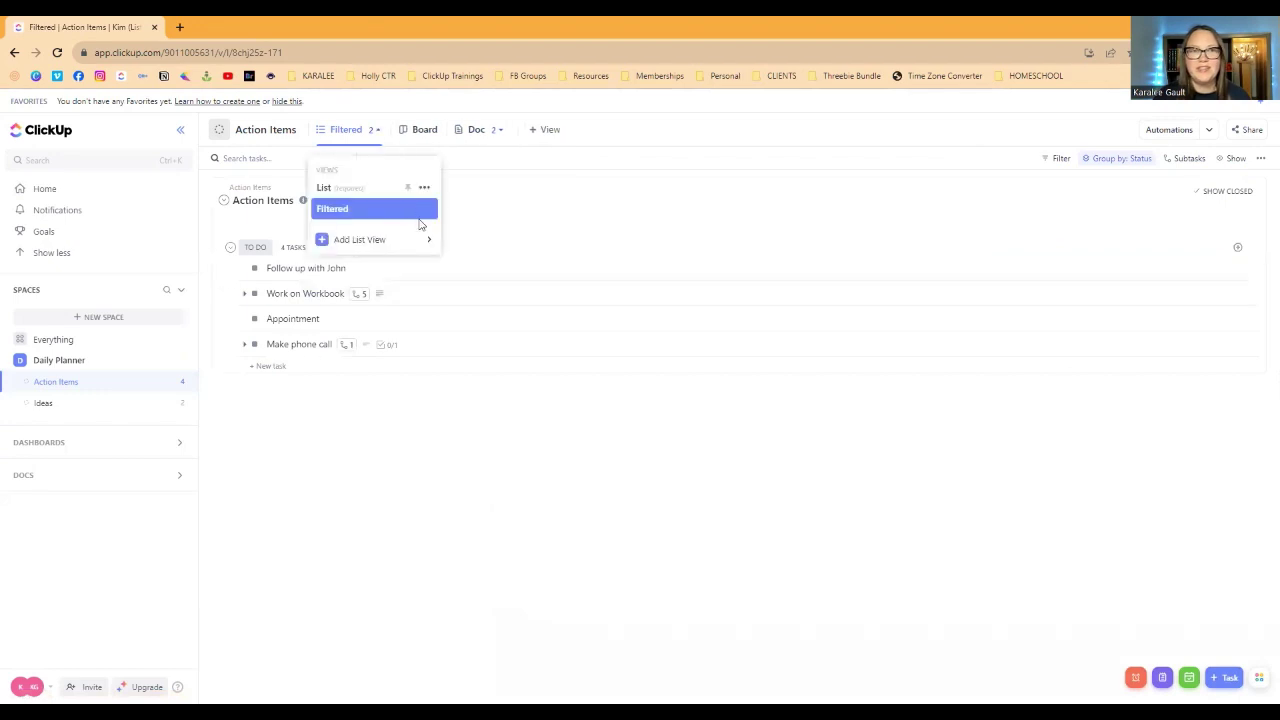
pyautogui.click(407, 209)
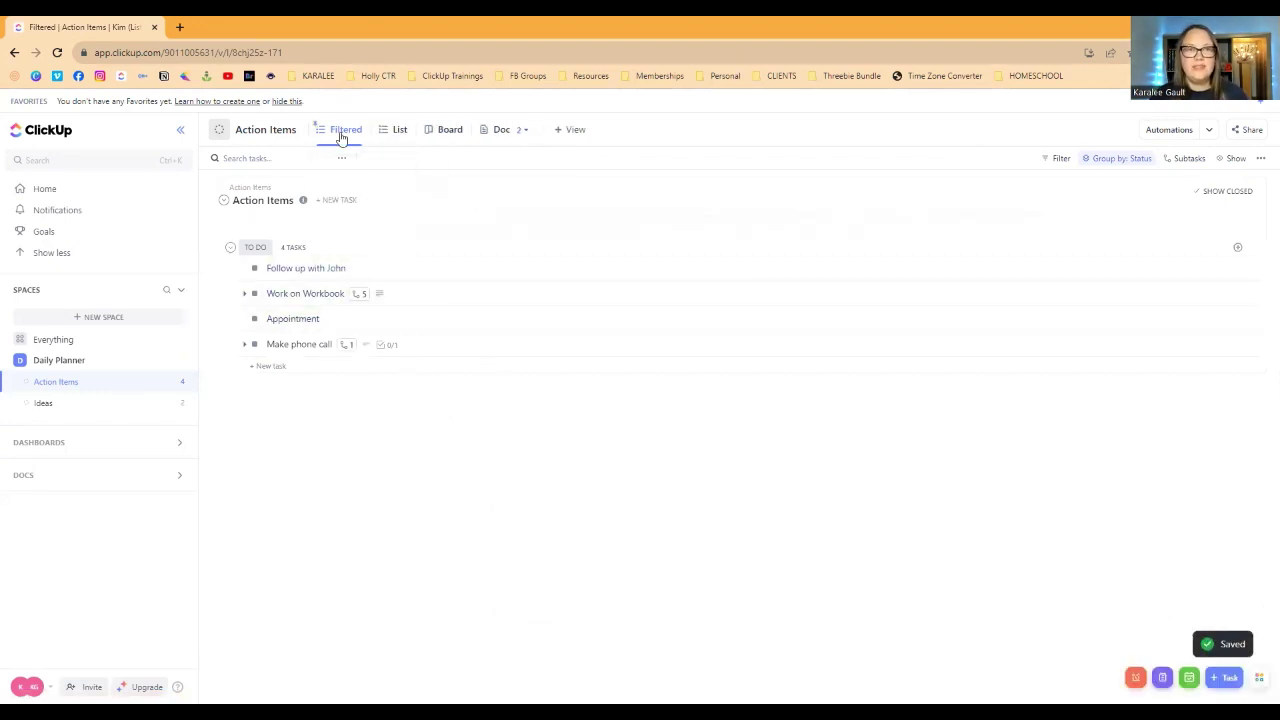
pyautogui.click(521, 129)
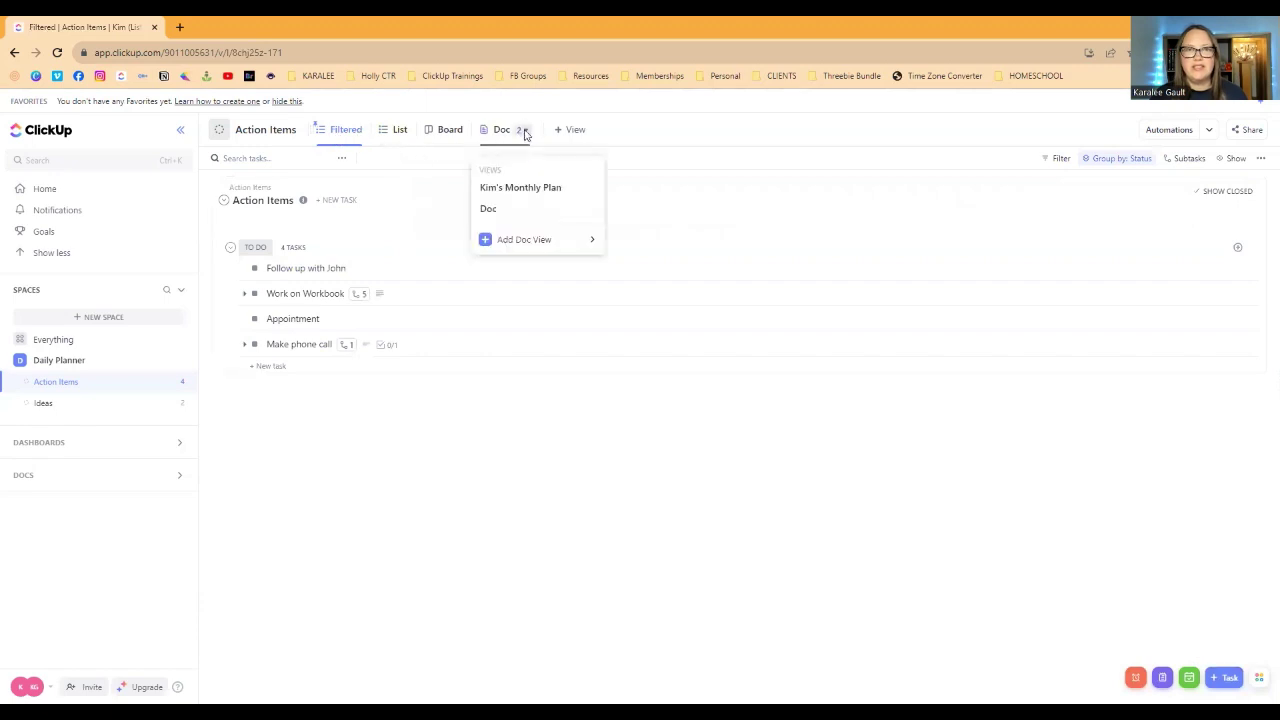
pyautogui.click(573, 189)
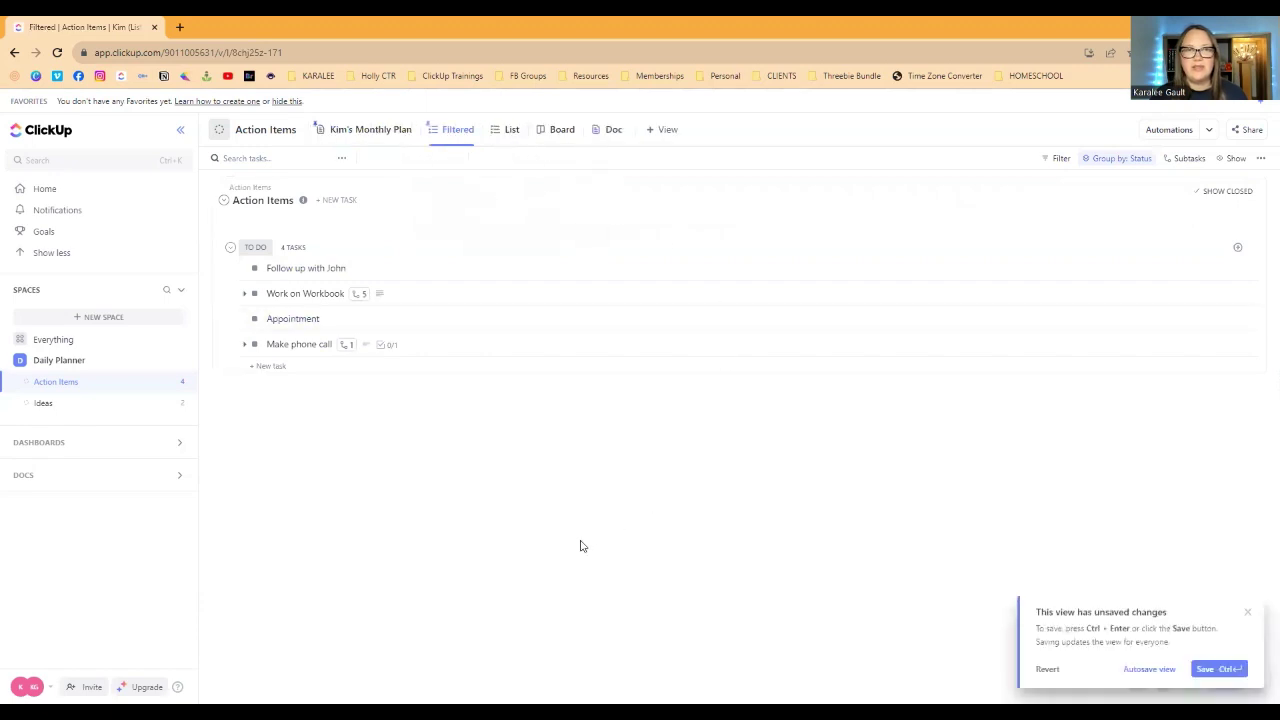
pyautogui.moveTo(458, 138); pyautogui.dragTo(363, 137)
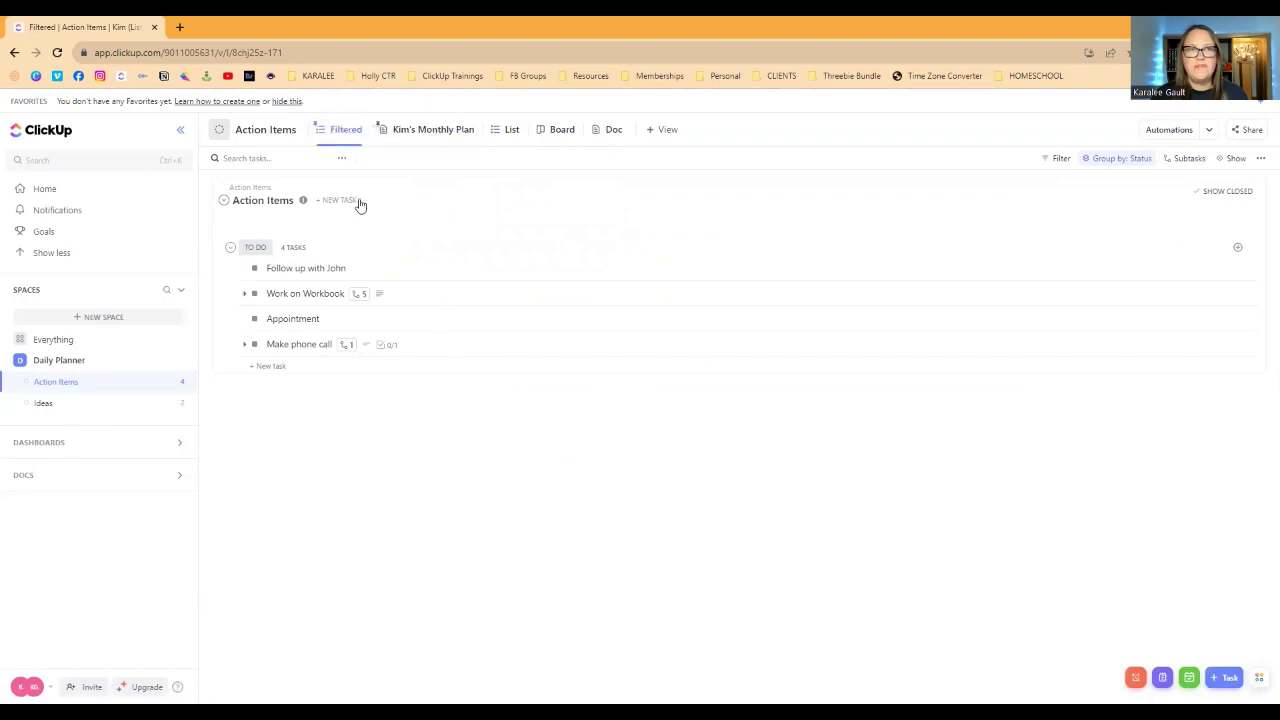
pyautogui.rightClick(341, 129)
pyautogui.click(330, 494)
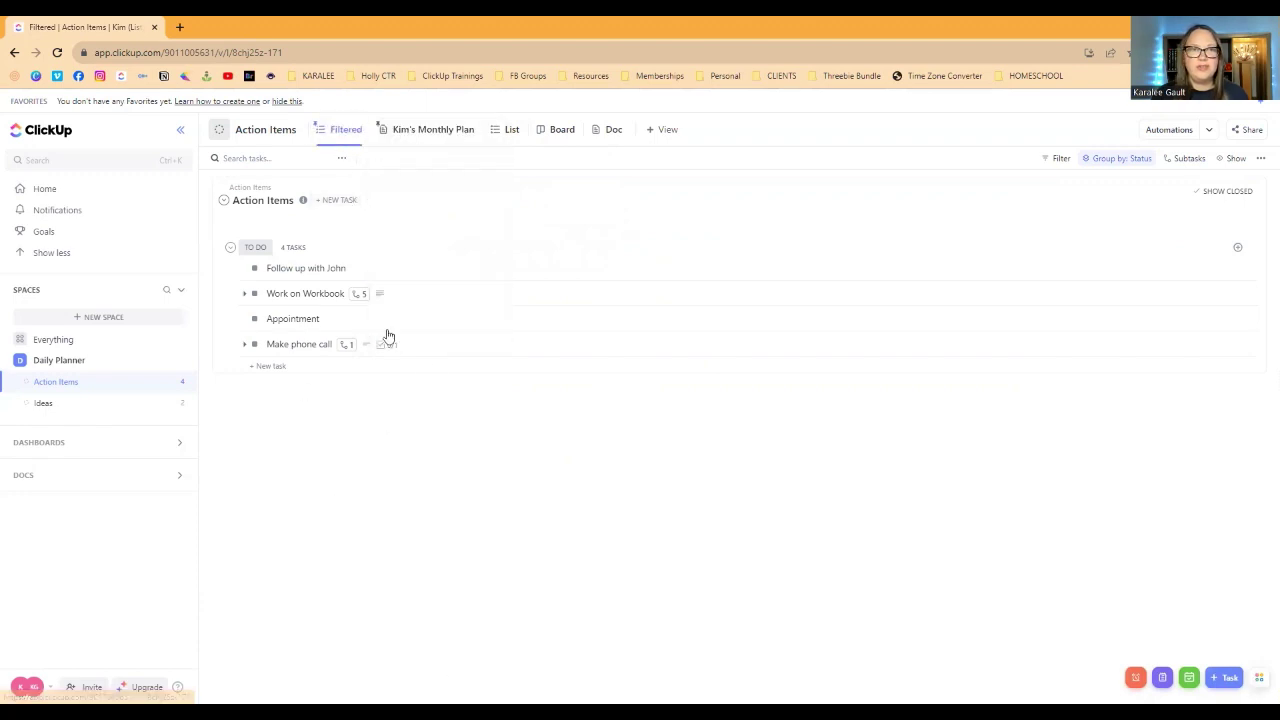
# - Filter the Filtered view to tasks whose status is In Progress, and save the view
pyautogui.click(1060, 164)
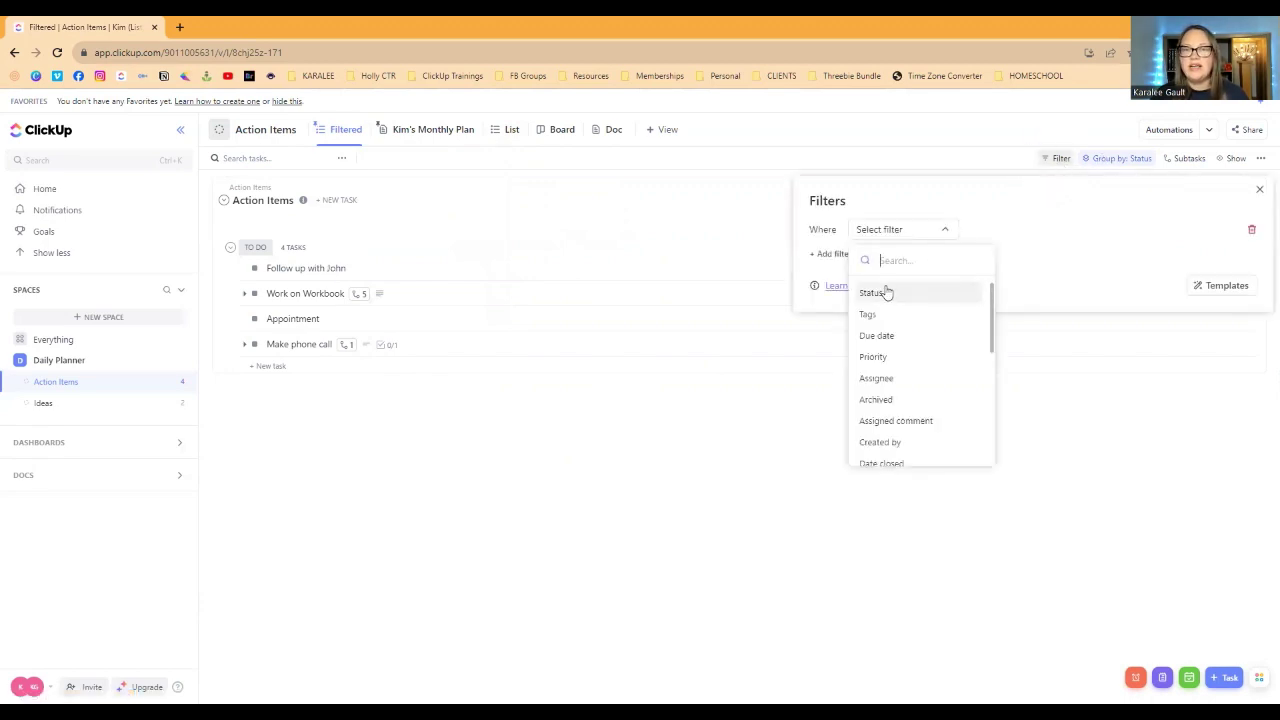
pyautogui.scroll(-2, 886, 292)
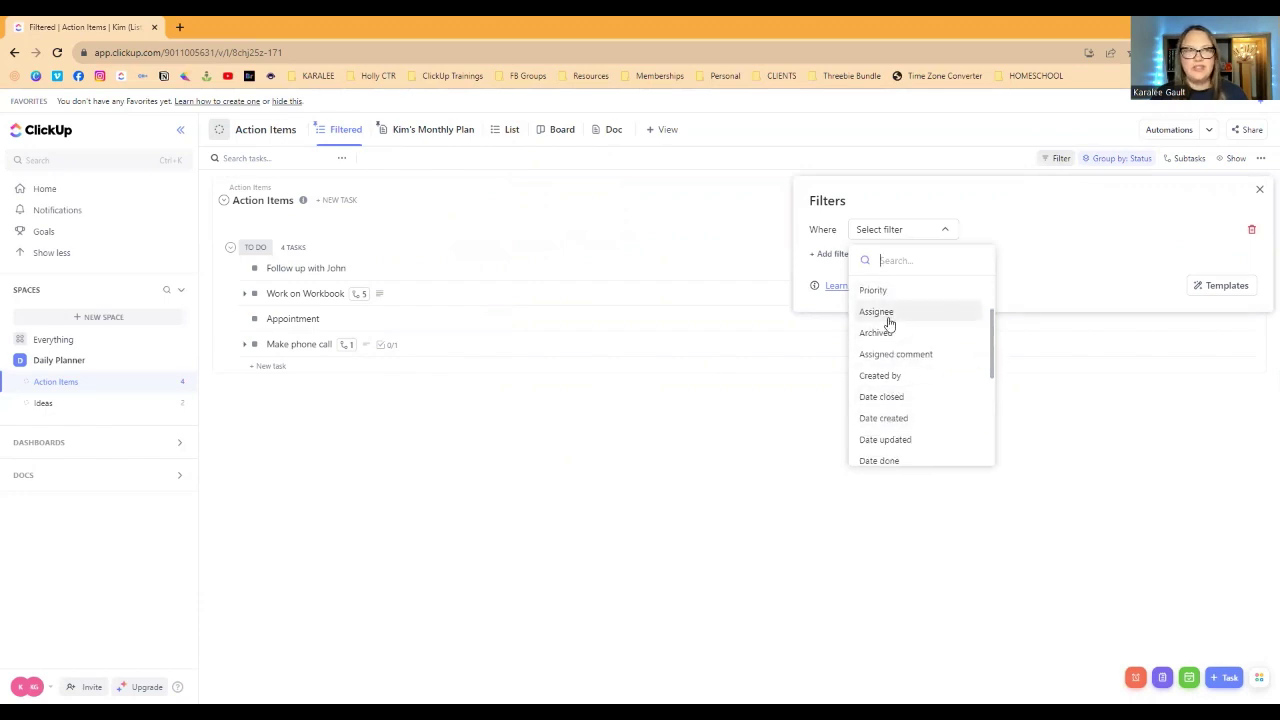
pyautogui.scroll(-2, 893, 355)
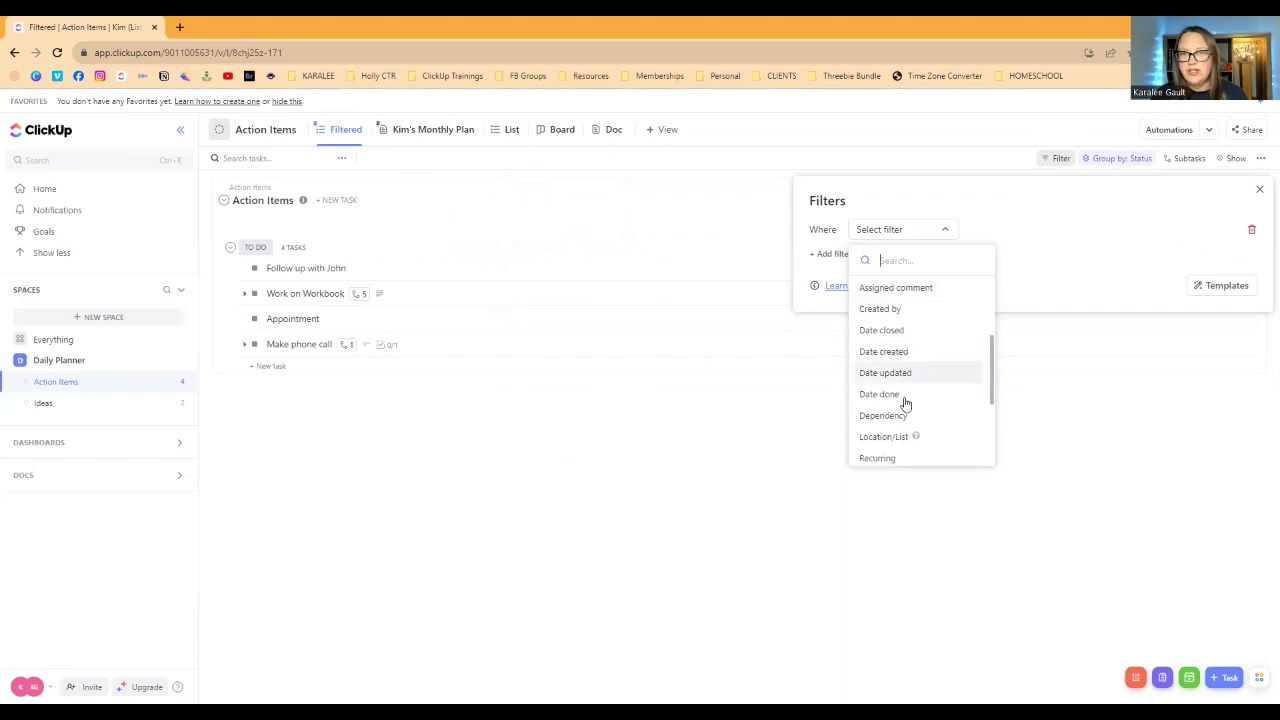
pyautogui.scroll(-2, 902, 440)
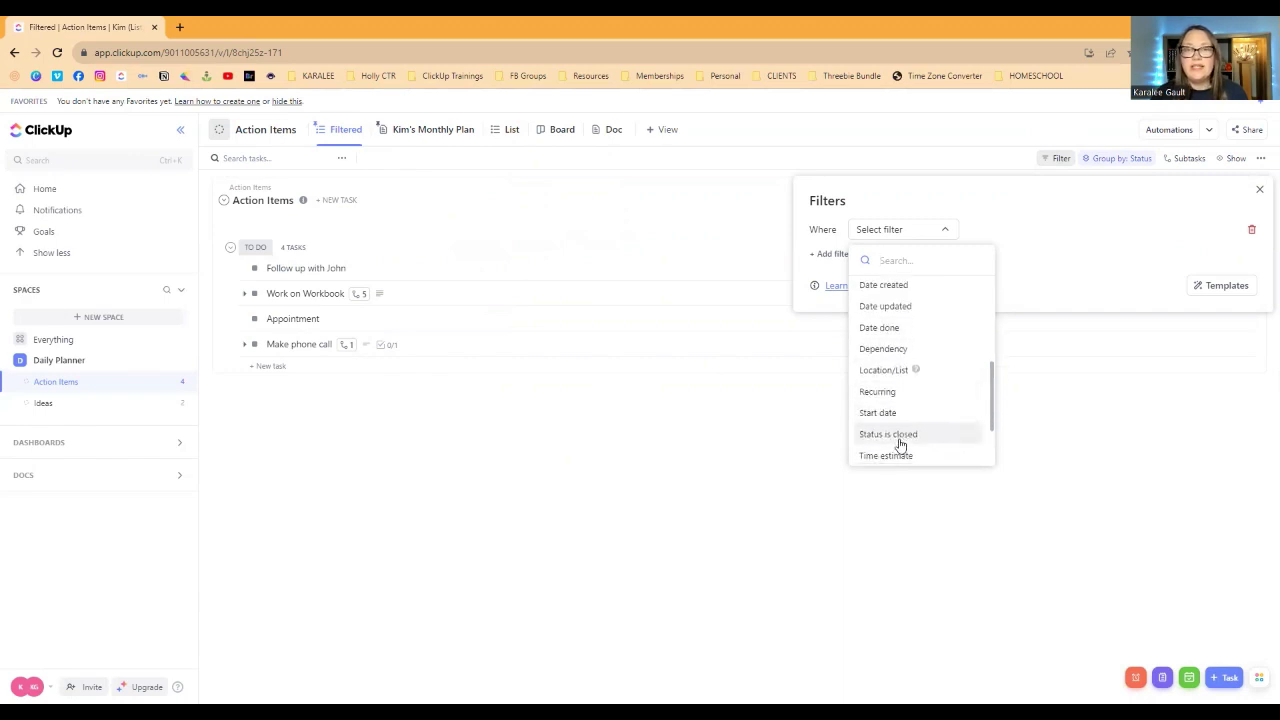
pyautogui.scroll(-2, 900, 443)
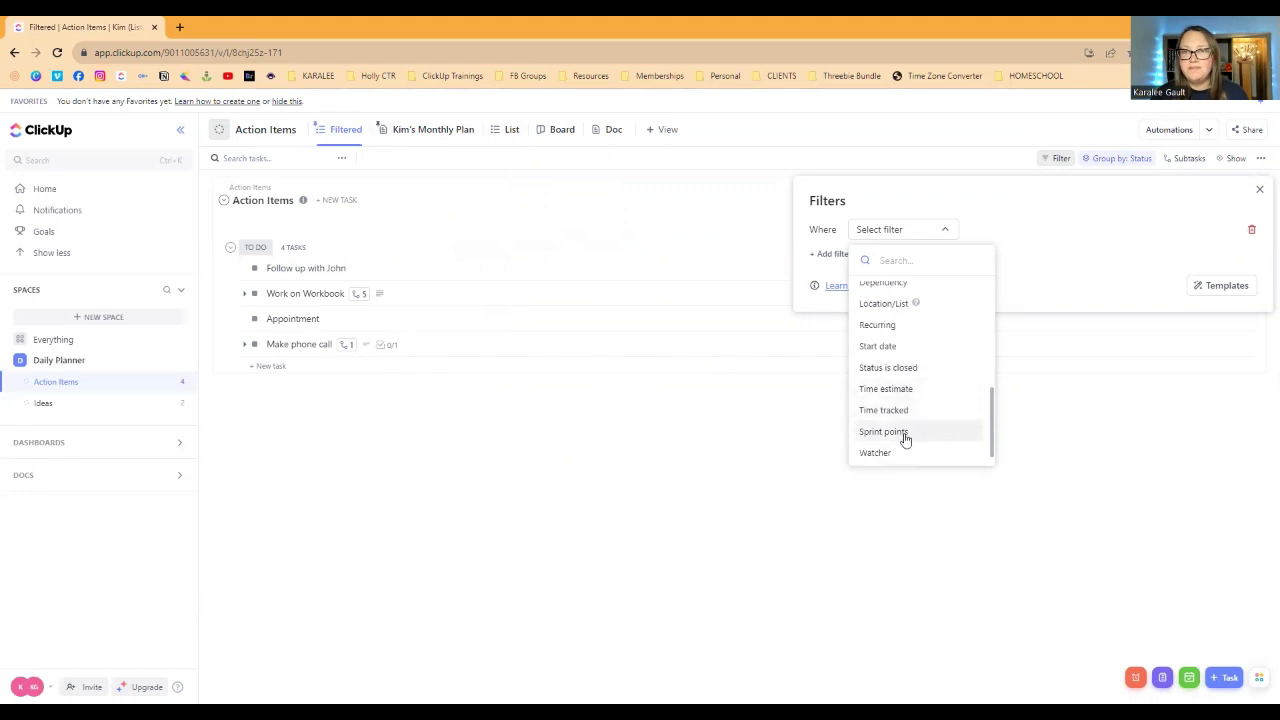
pyautogui.scroll(5, 903, 437)
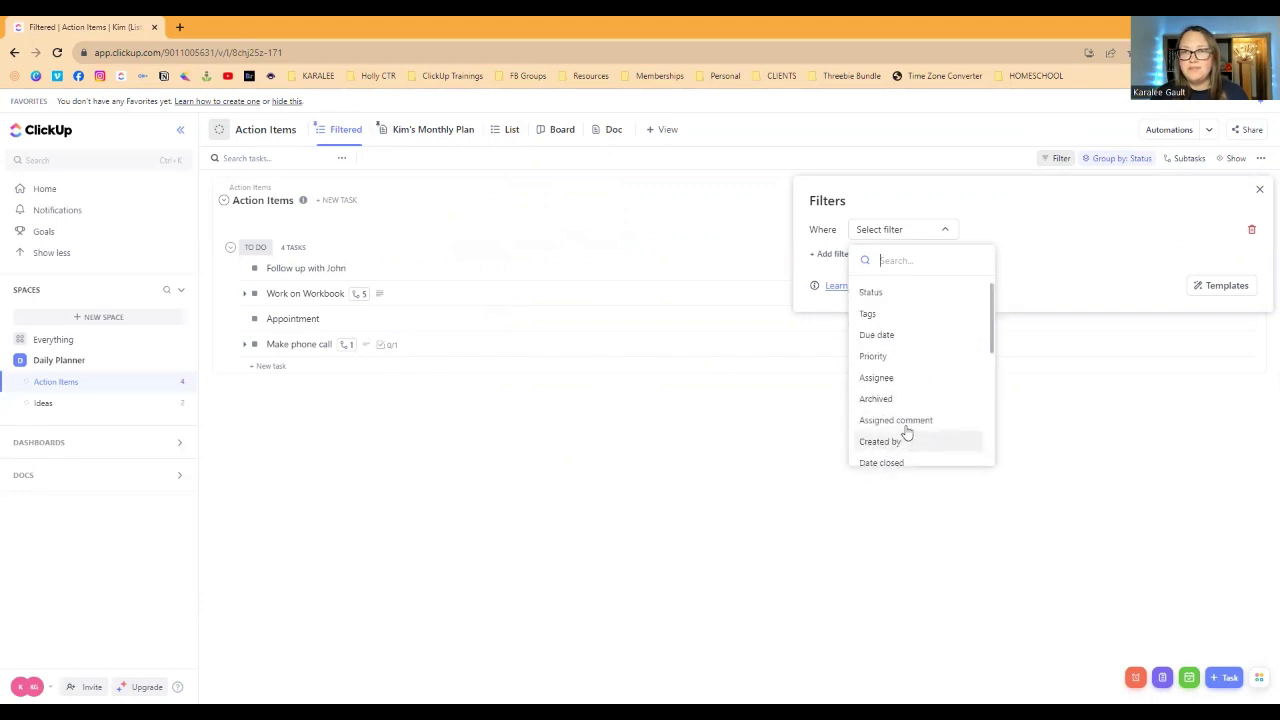
pyautogui.click(914, 296)
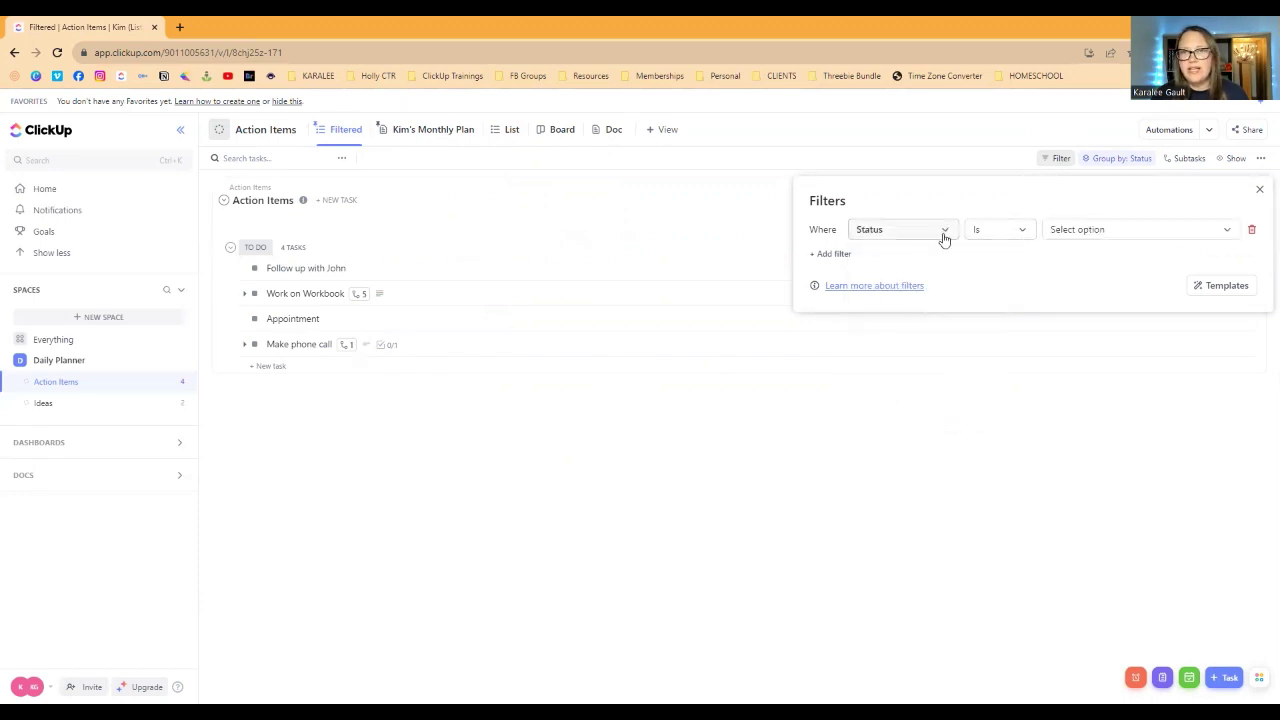
pyautogui.click(1104, 234)
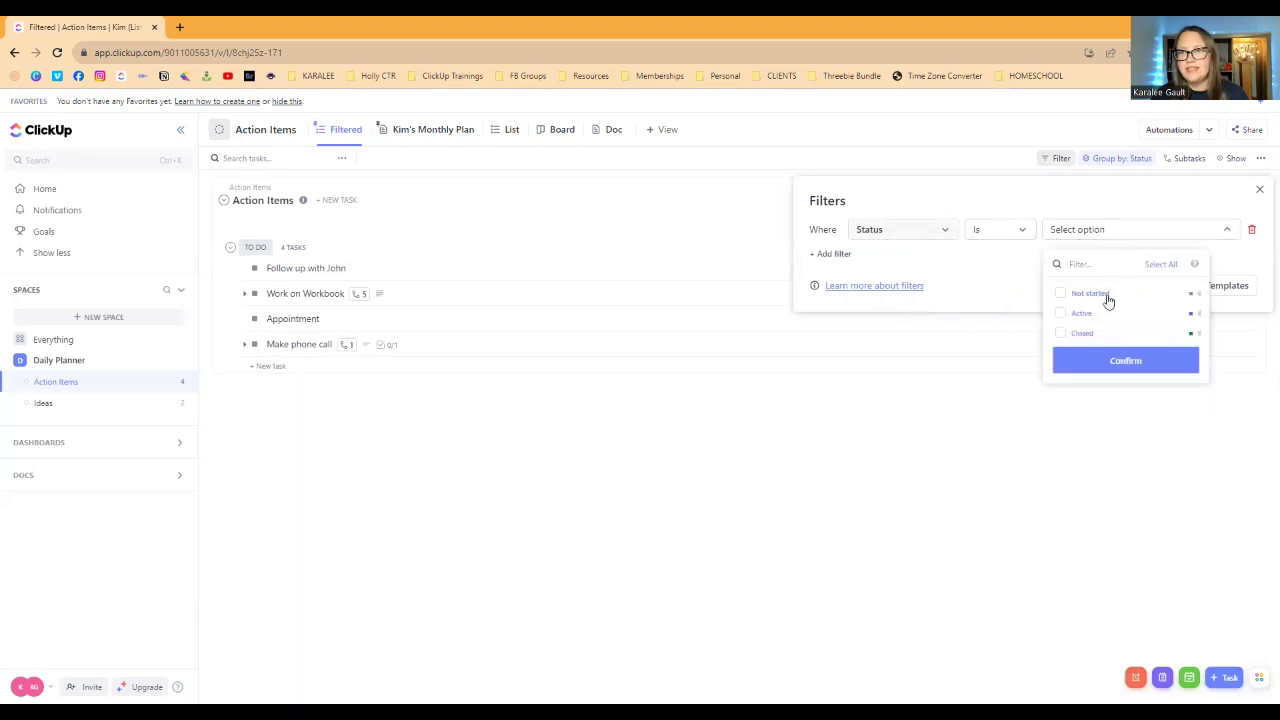
pyautogui.click(1061, 318)
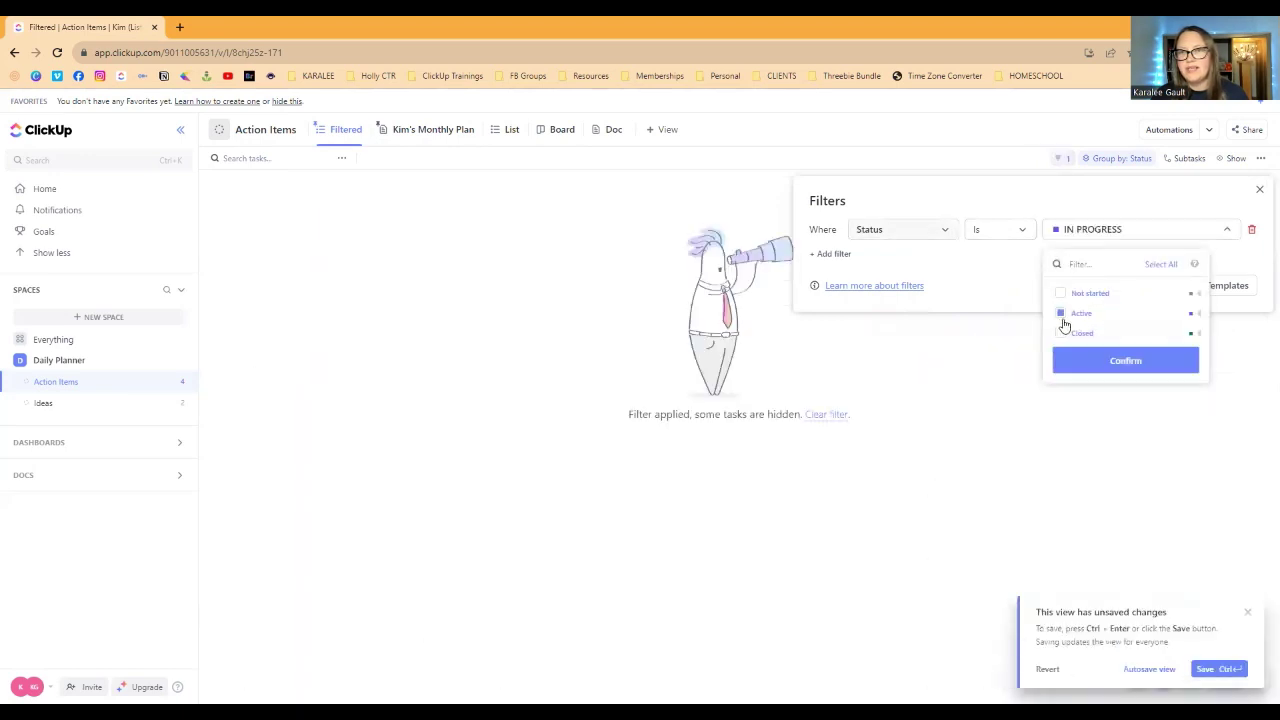
pyautogui.click(1157, 367)
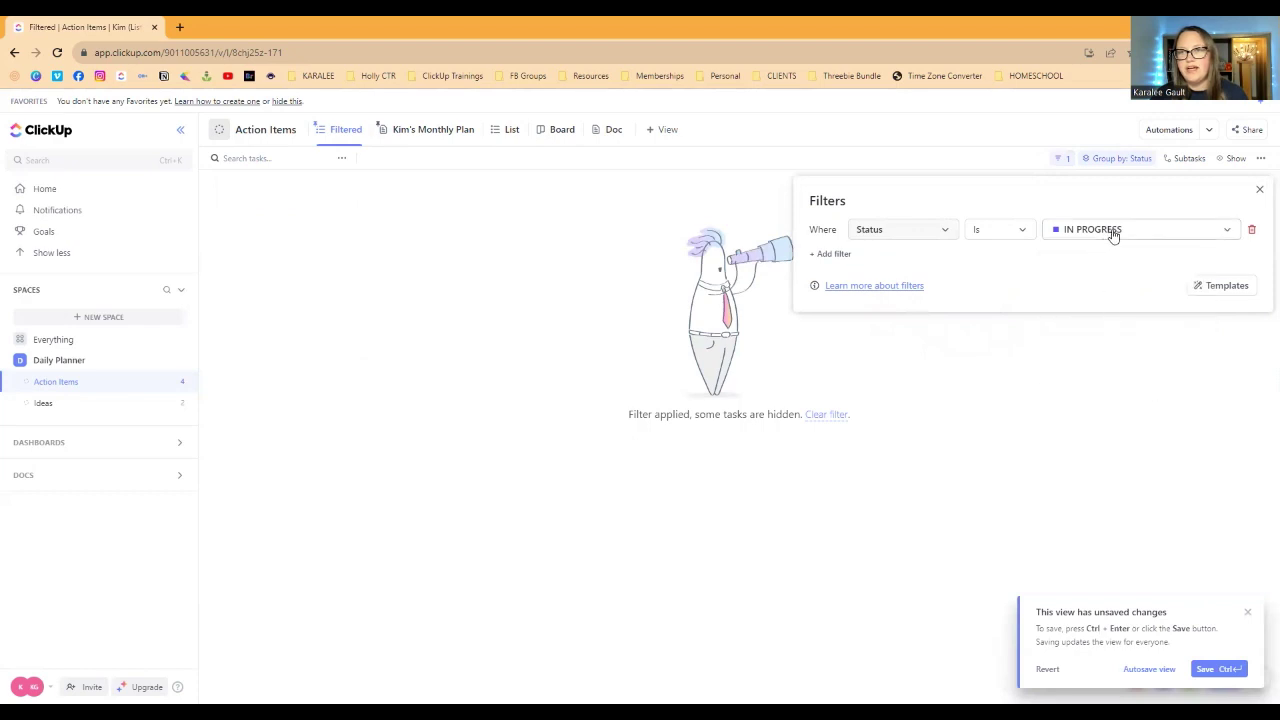
pyautogui.click(1218, 677)
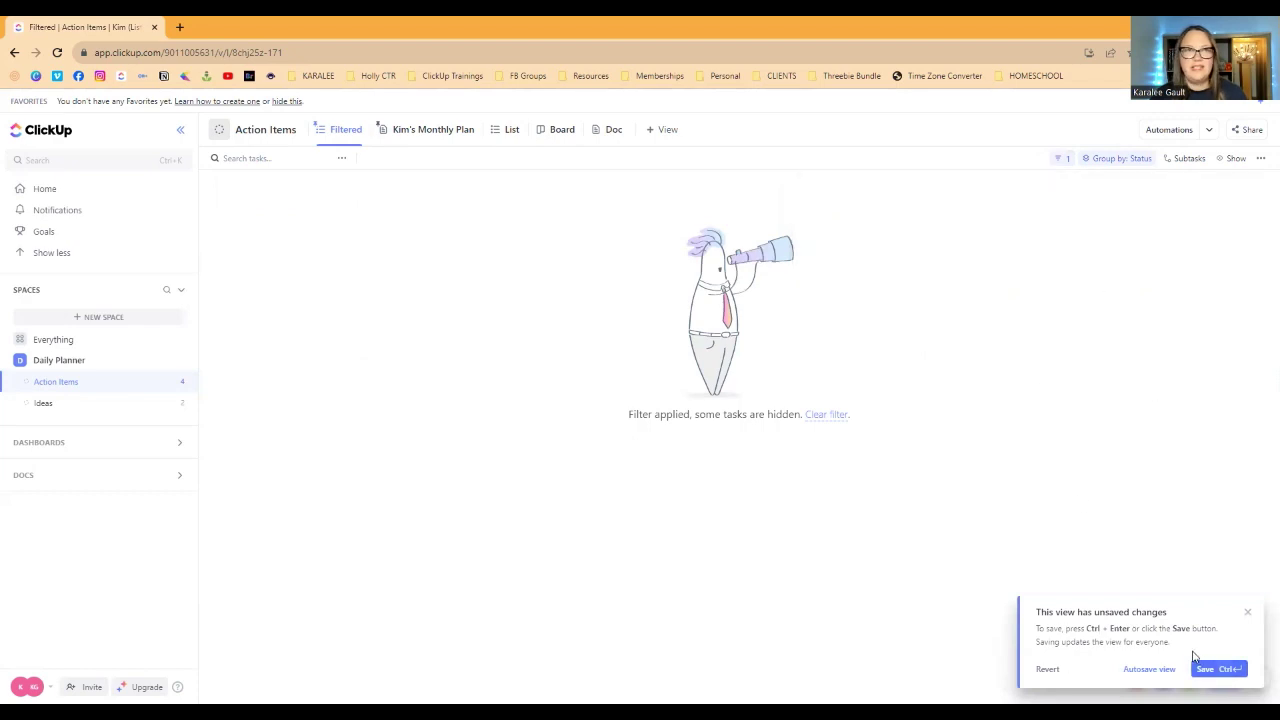
pyautogui.click(1207, 669)
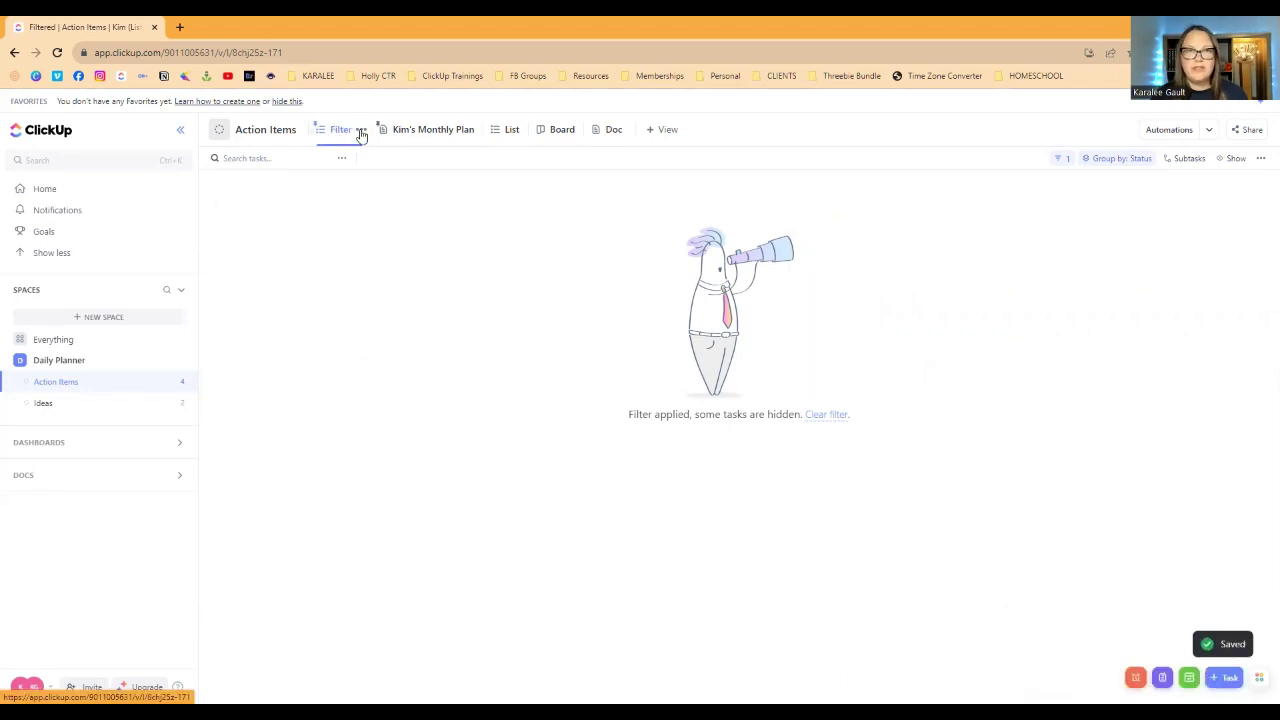
# - In the unfiltered List view, set the status of the follow-up task and the Work on Workbook task to In Progress
pyautogui.click(507, 130)
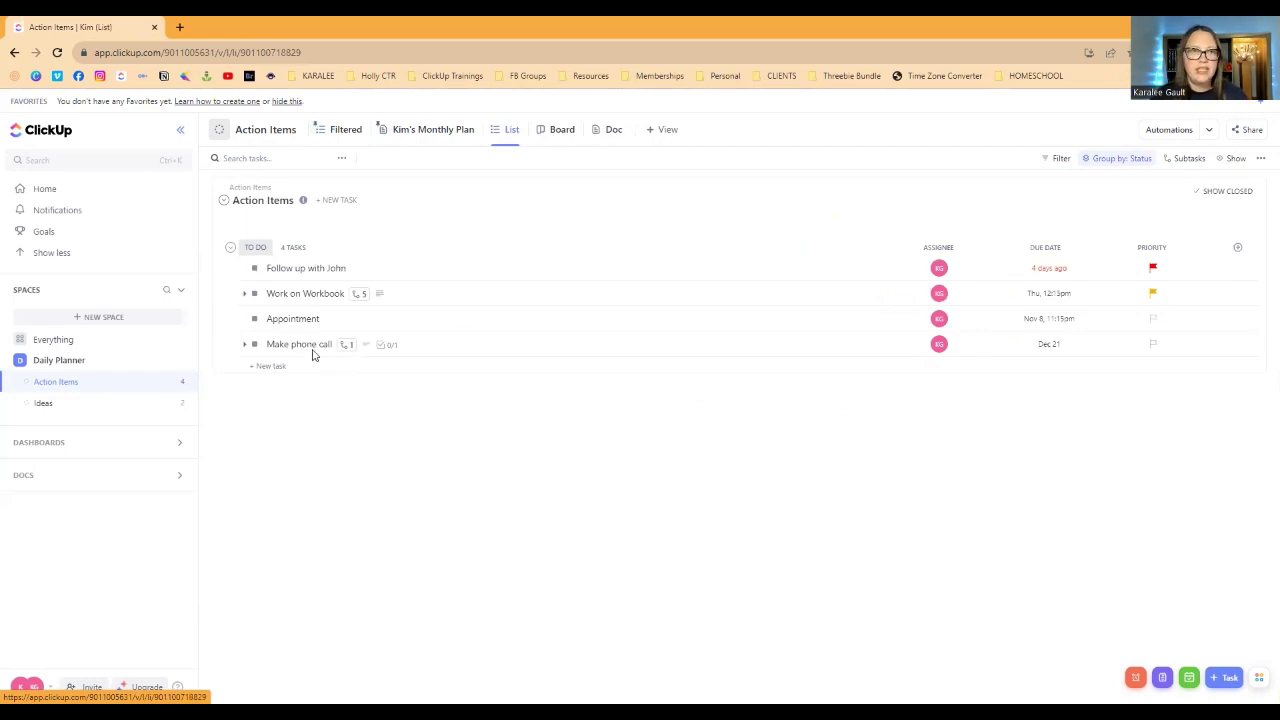
pyautogui.click(255, 268)
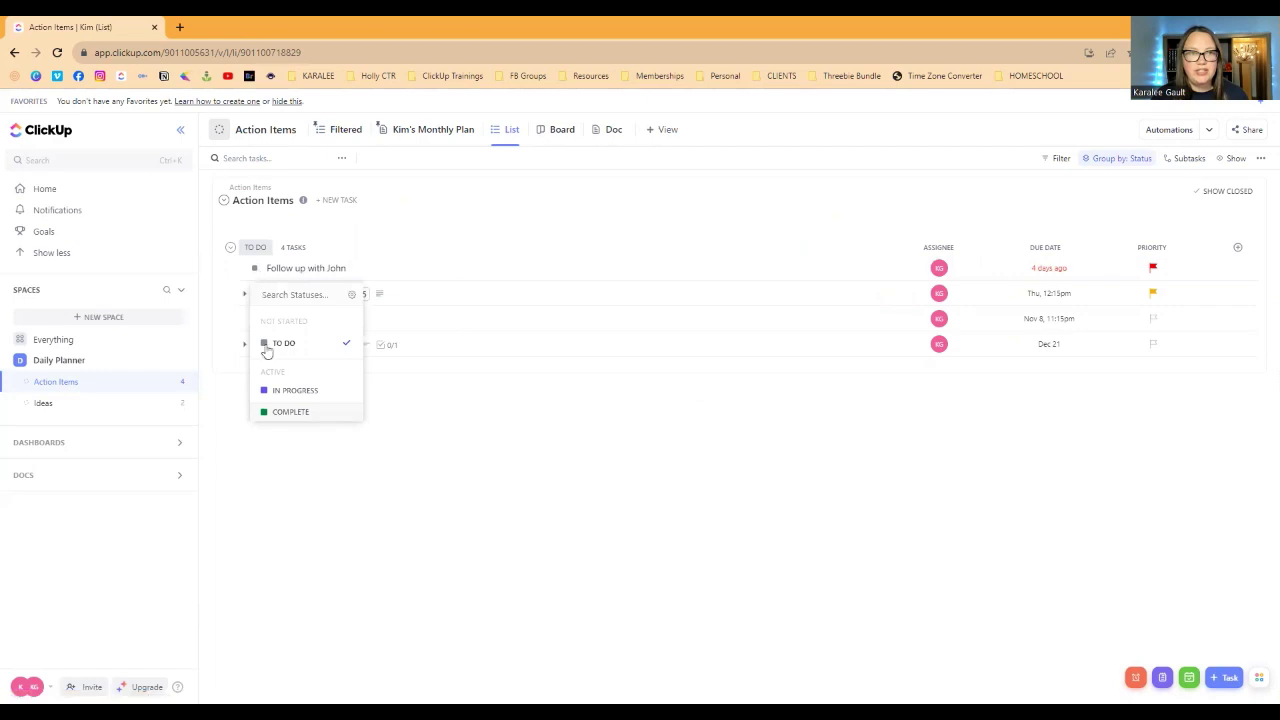
pyautogui.click(578, 466)
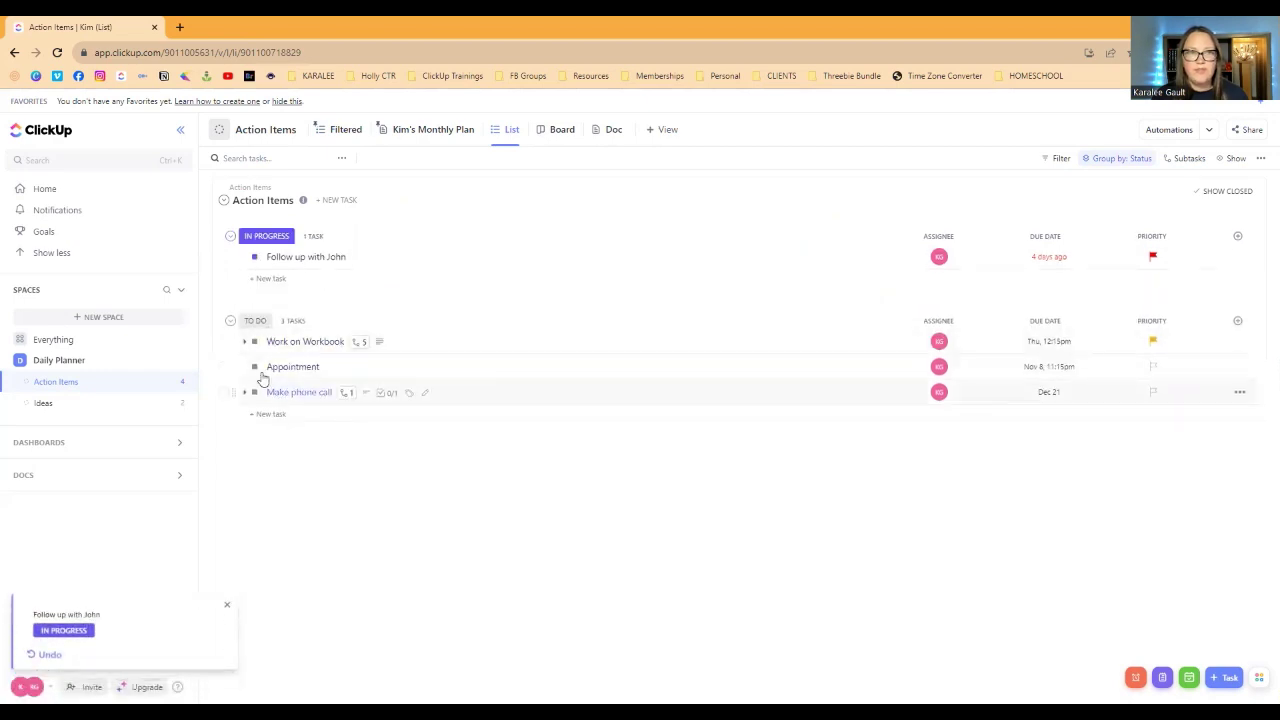
pyautogui.click(257, 343)
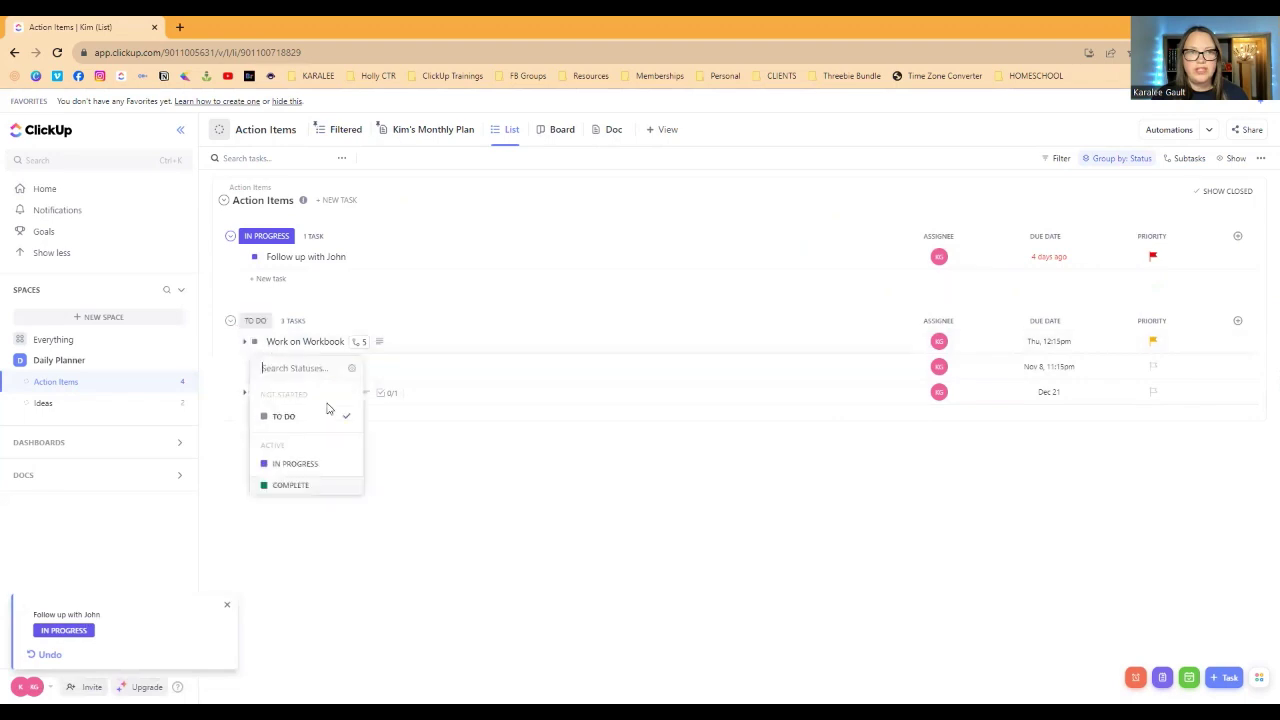
pyautogui.click(323, 464)
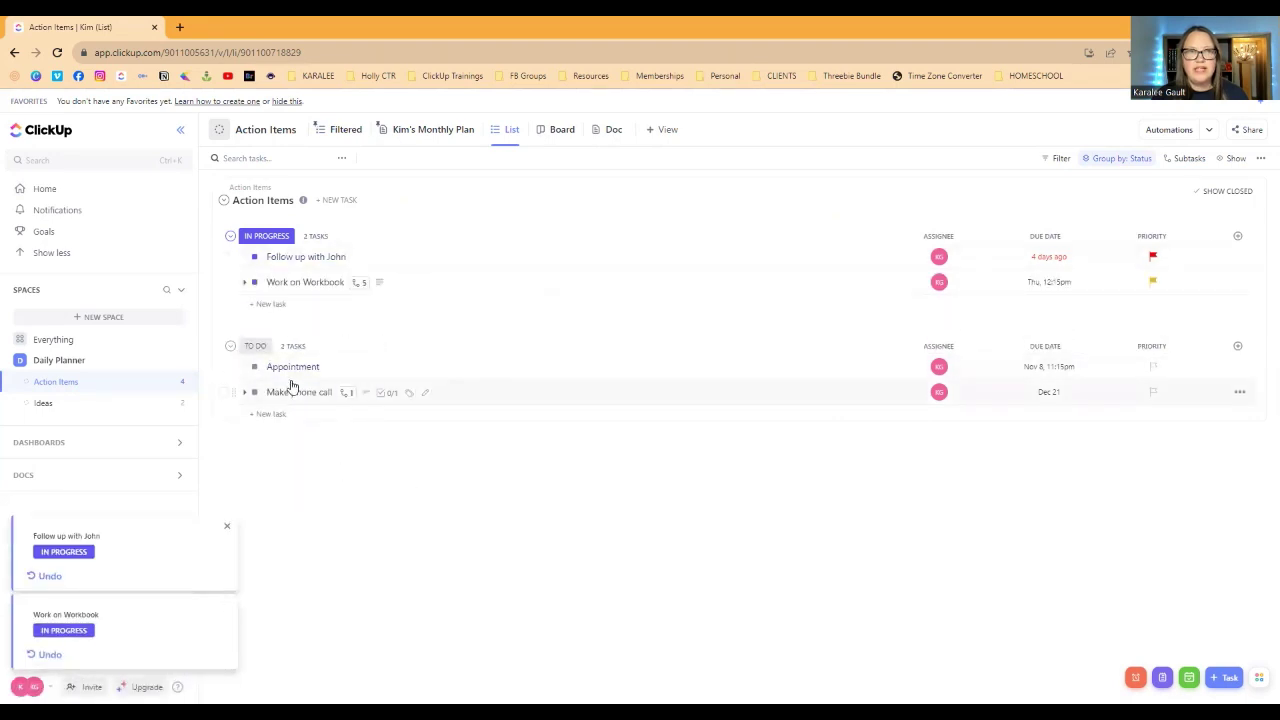
# - Show the Filtered view of the Action Items list and review the view types that can be added
pyautogui.click(337, 137)
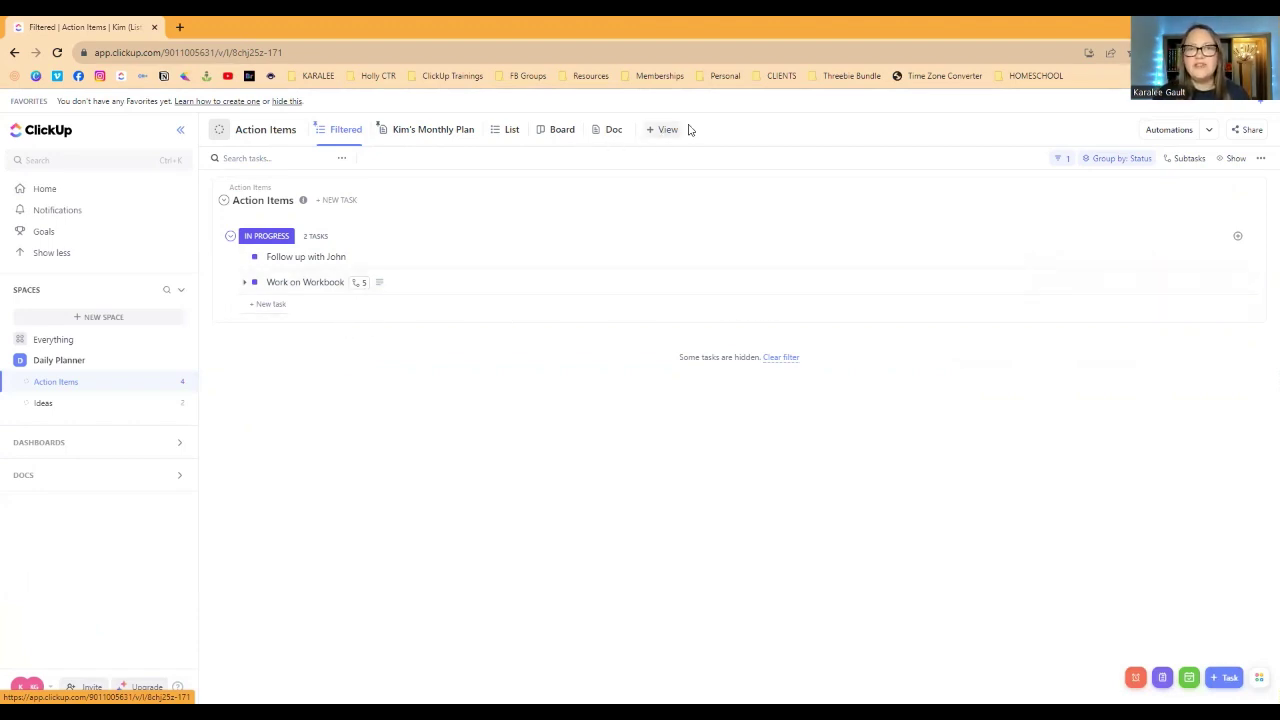
pyautogui.click(655, 131)
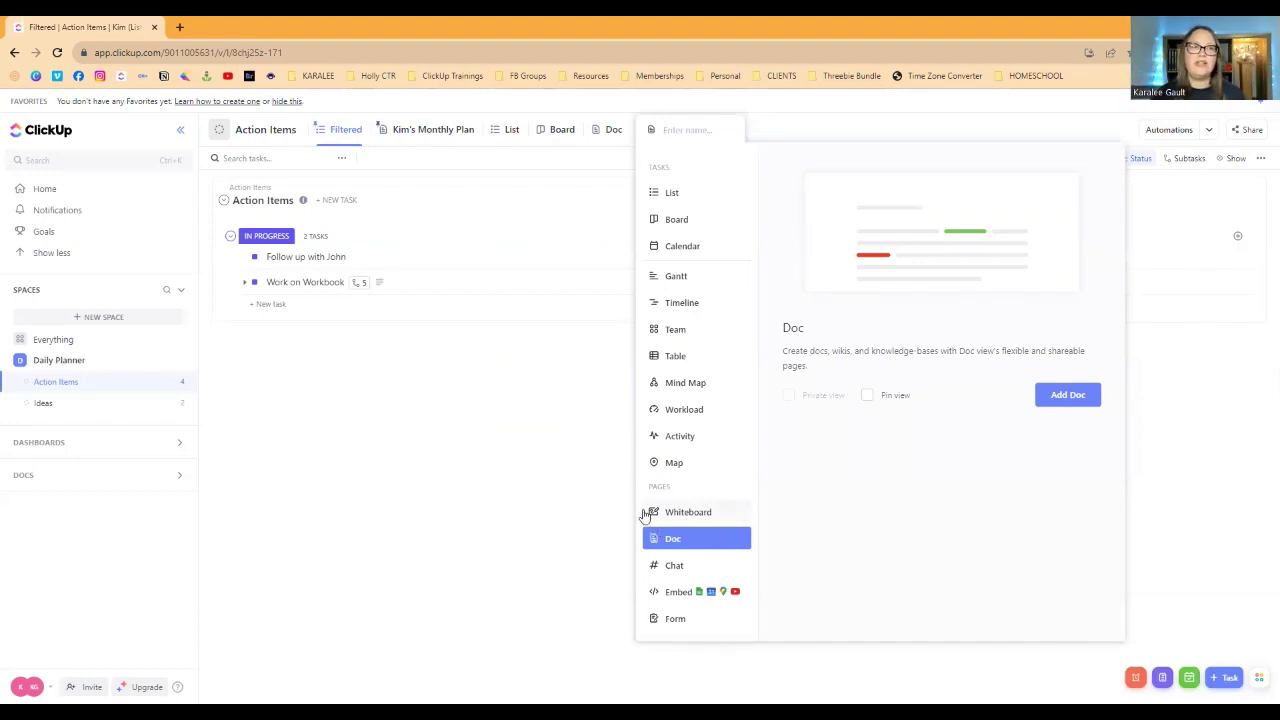
pyautogui.click(526, 482)
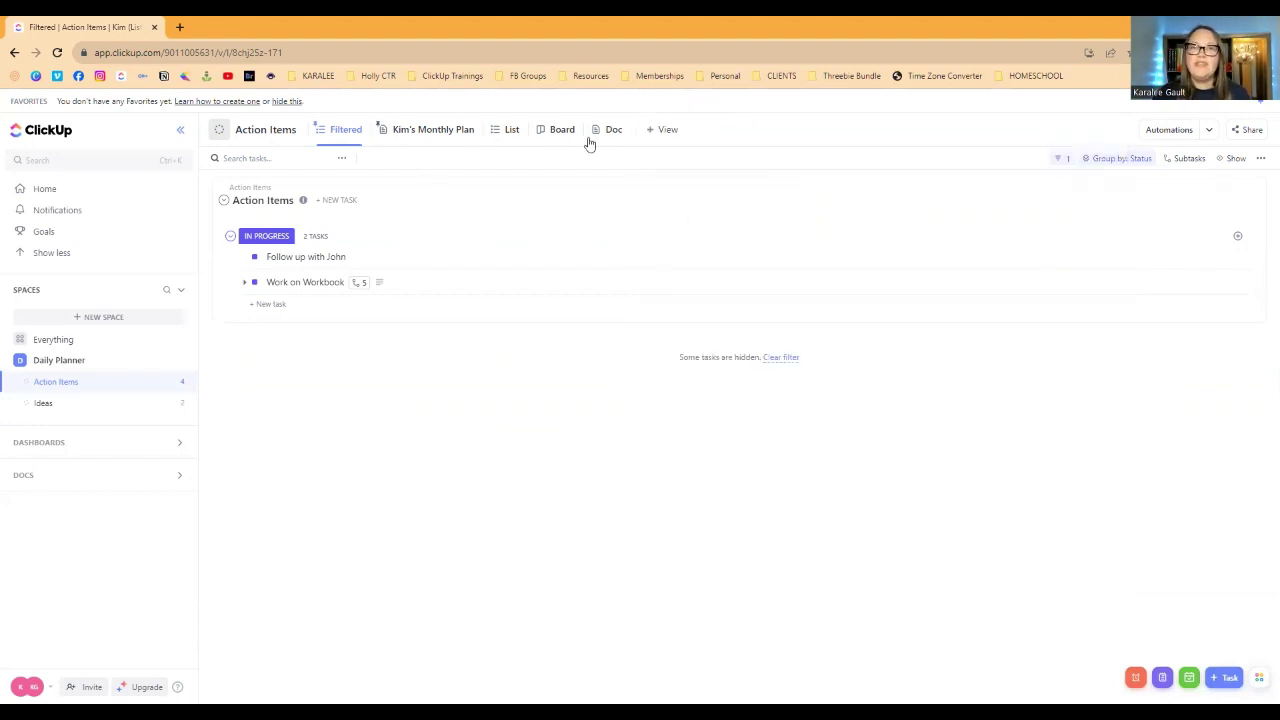
# - Add a Chat view named "Chat" to the Action Items list
pyautogui.click(665, 132)
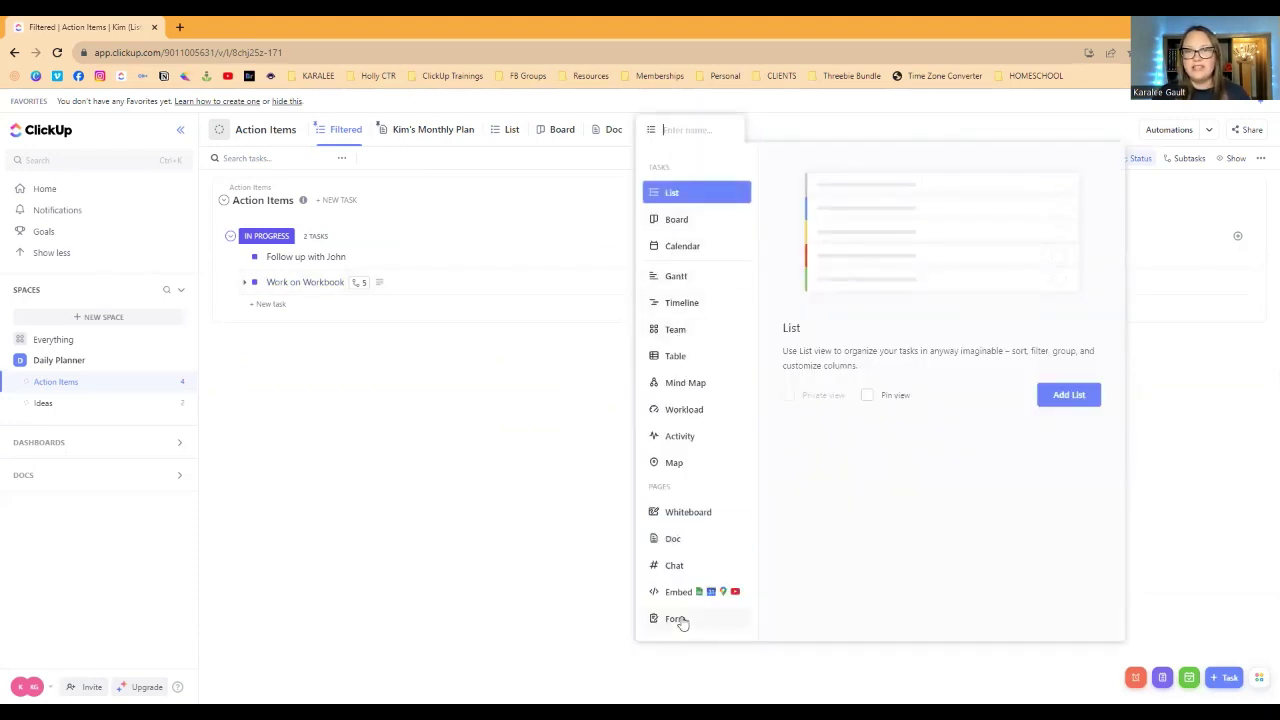
pyautogui.click(670, 568)
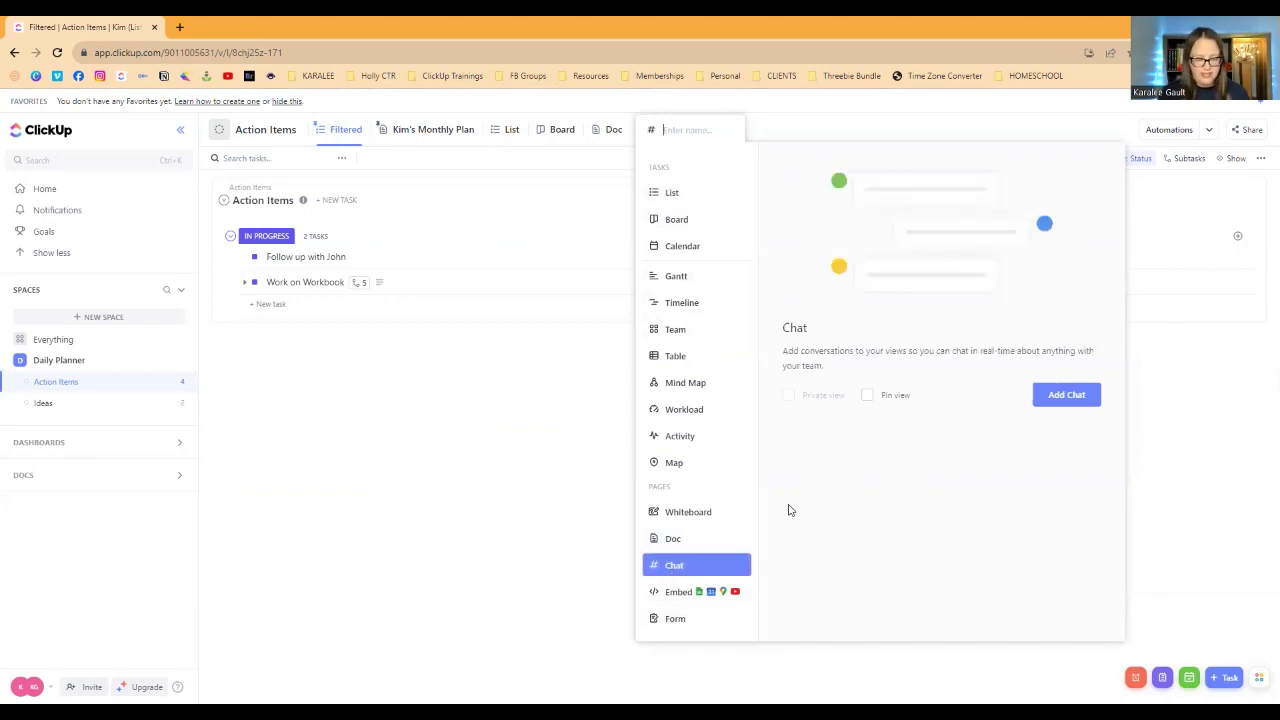
pyautogui.write('Chat')
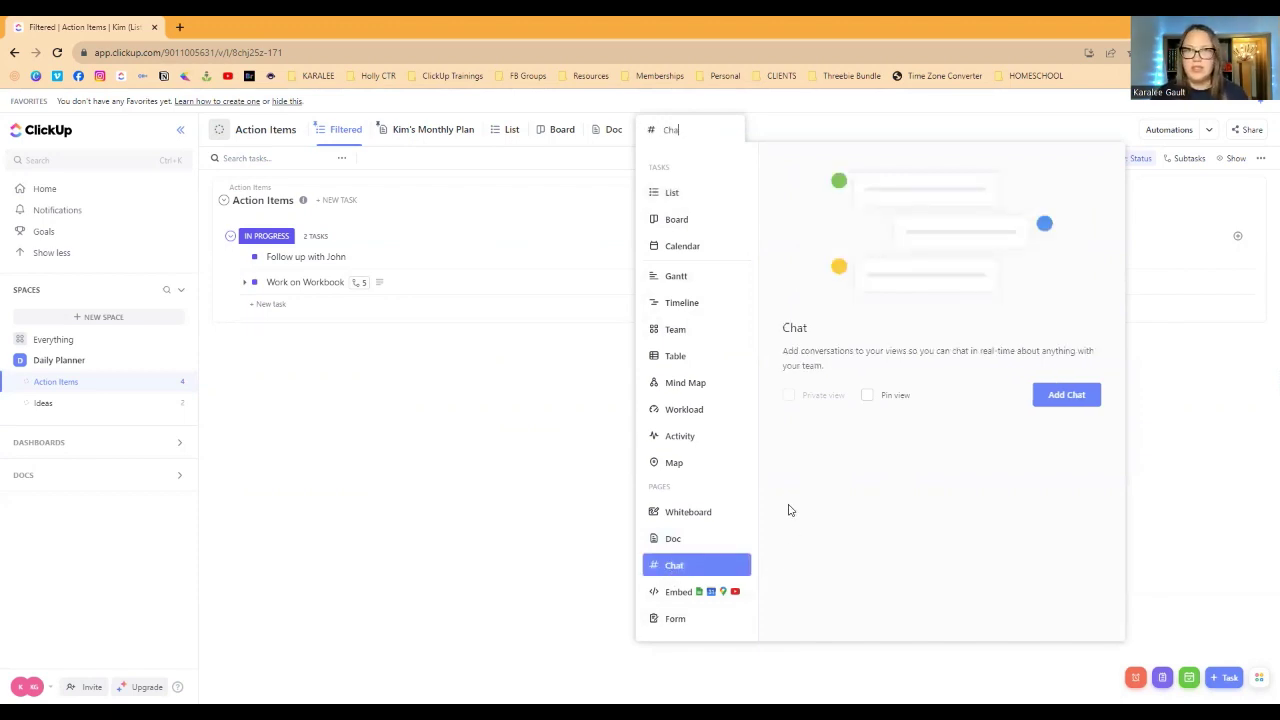
pyautogui.click(1050, 398)
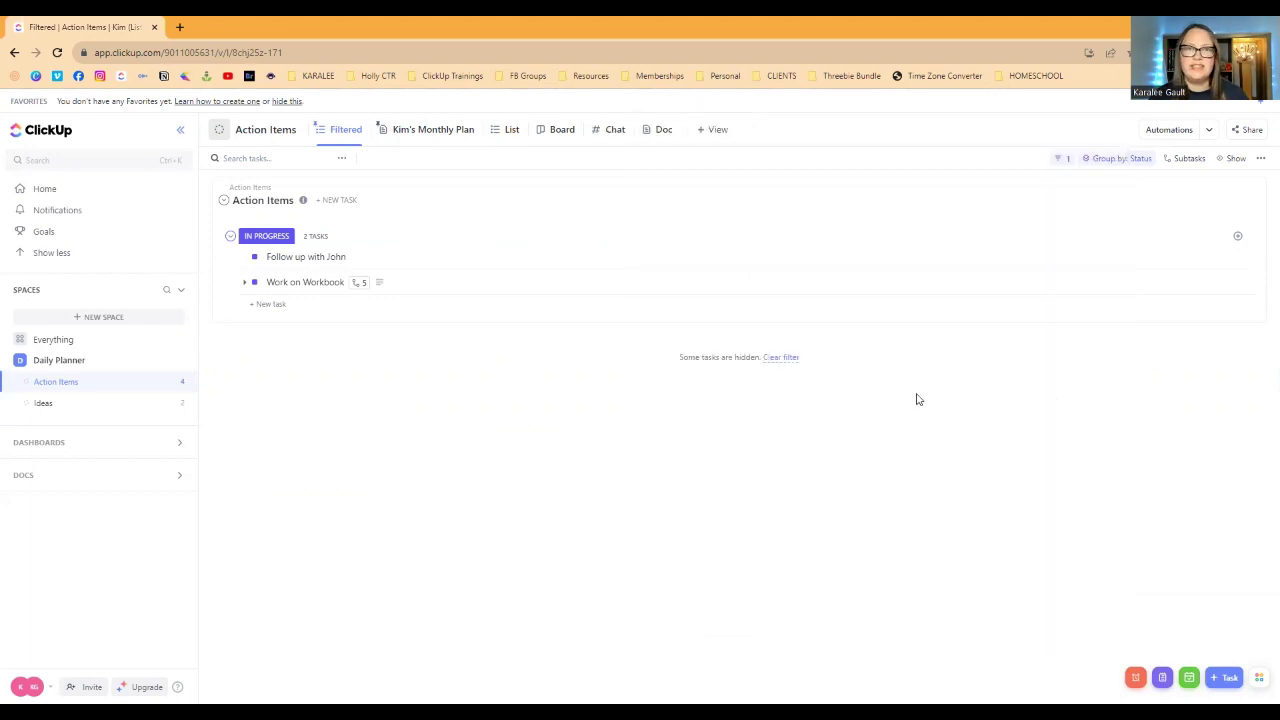
# - Examine the comment area of the In Progress follow-up task, and open the Chat view for comparison
pyautogui.click(612, 130)
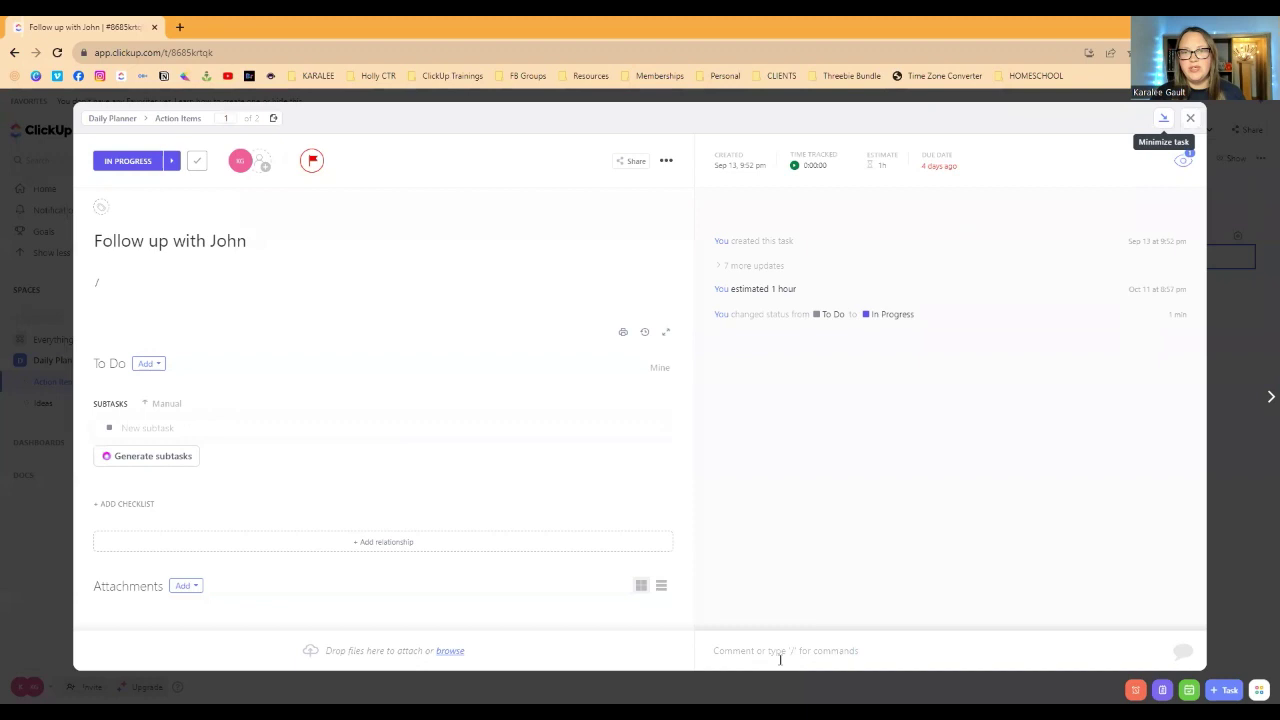
pyautogui.click(780, 659)
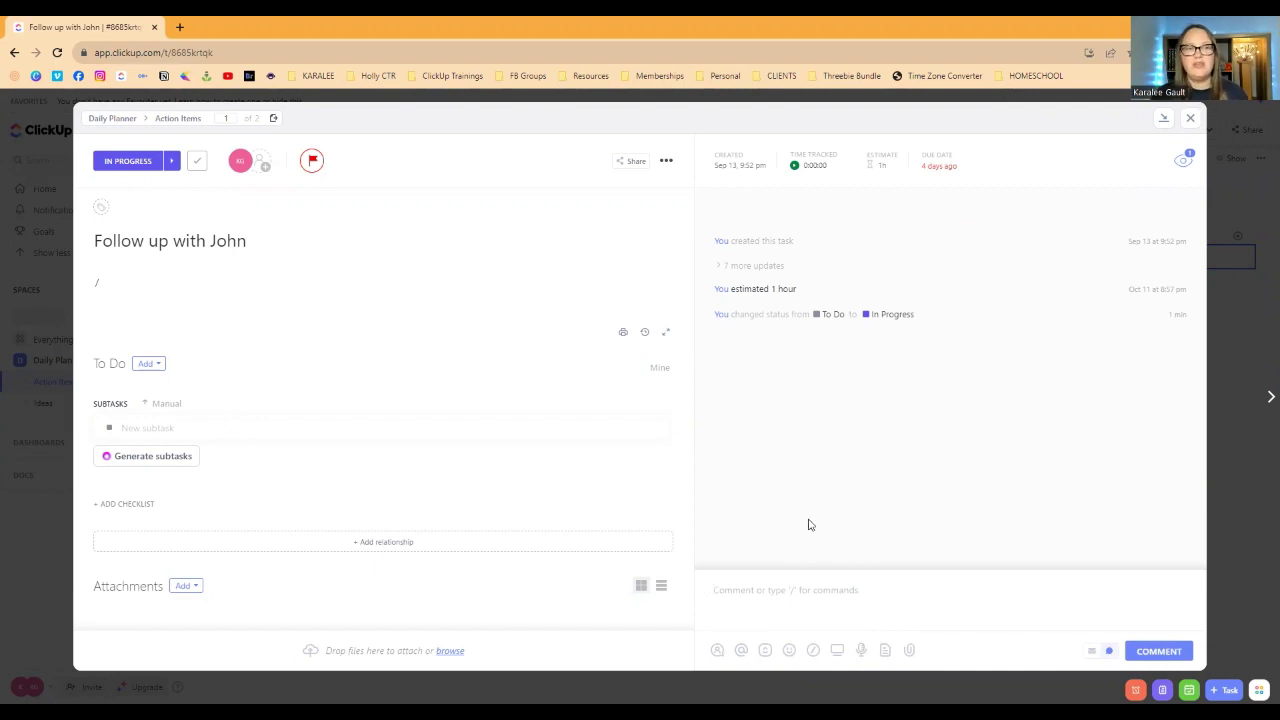
pyautogui.click(1233, 416)
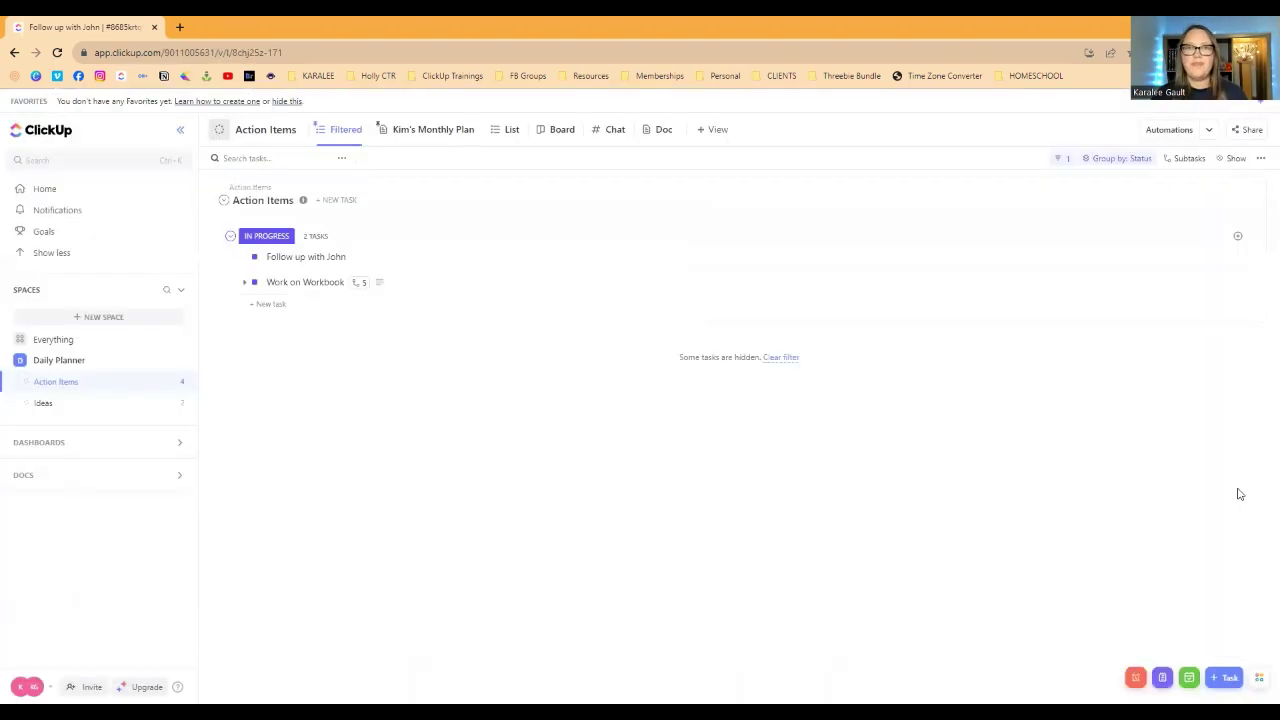
pyautogui.click(610, 131)
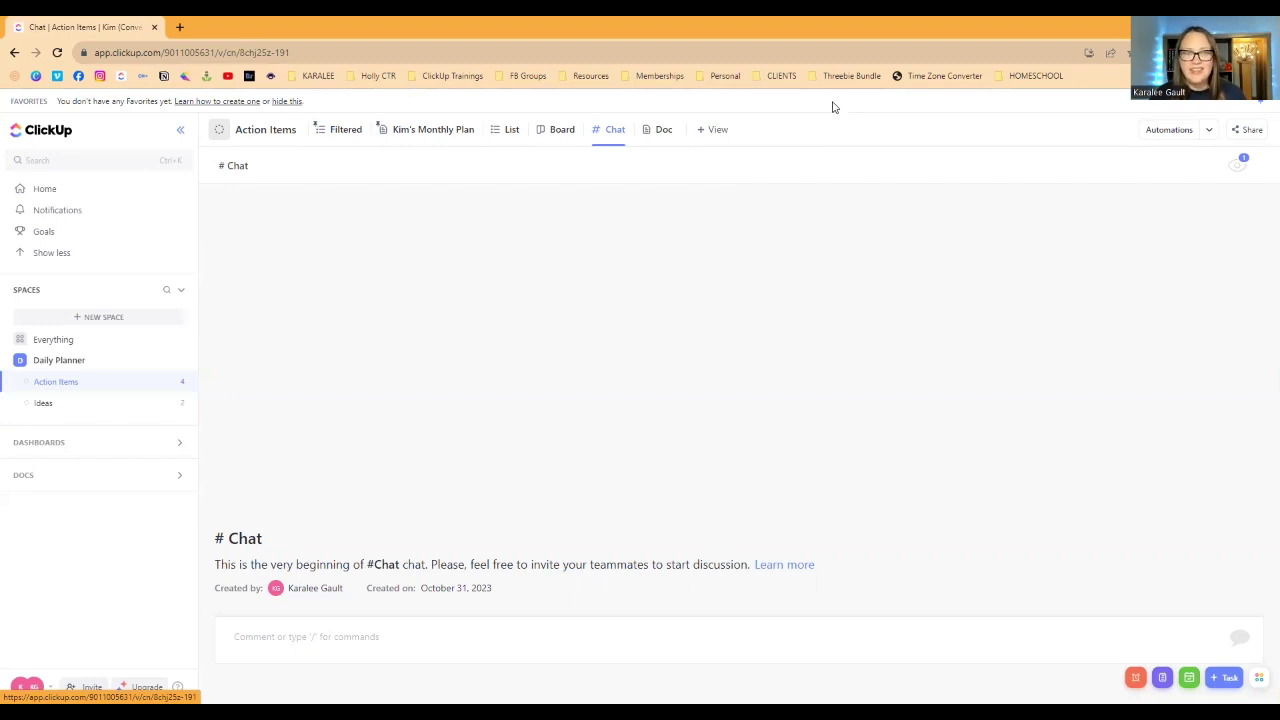
# - Add a Whiteboard view to the Action Items list, browse its templates, and start a blank whiteboard from scratch
pyautogui.click(708, 130)
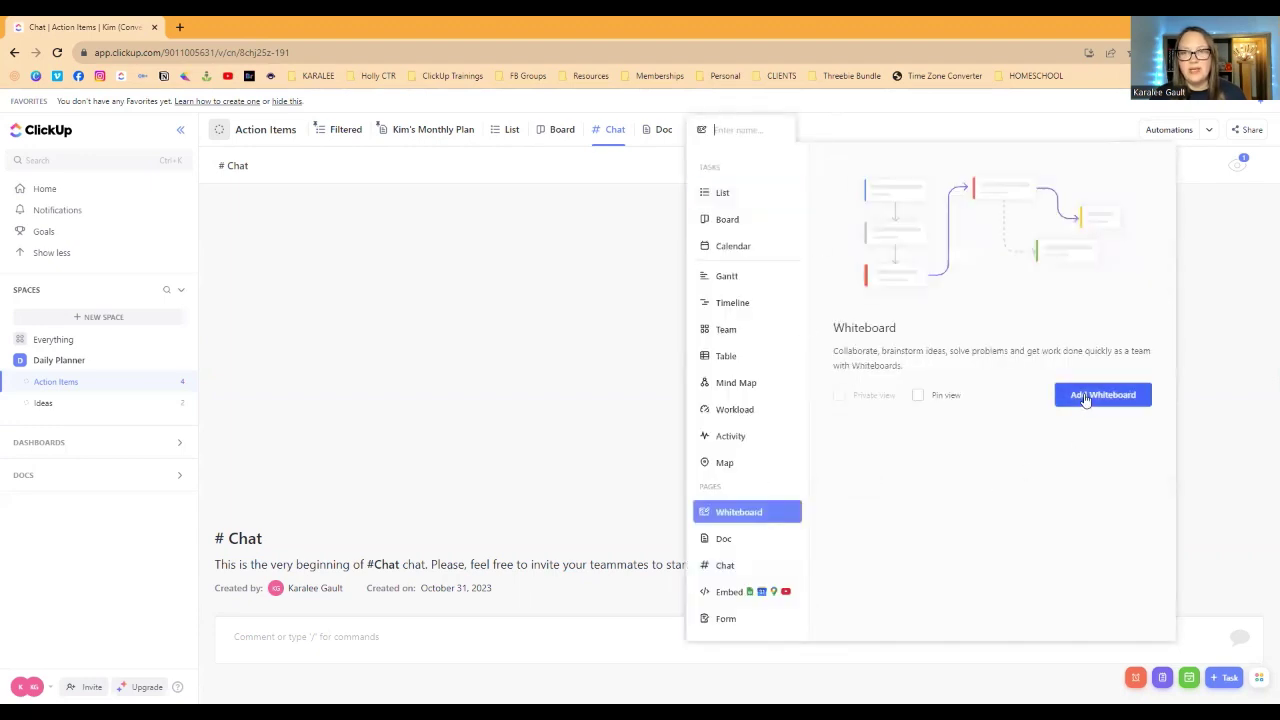
pyautogui.click(1085, 401)
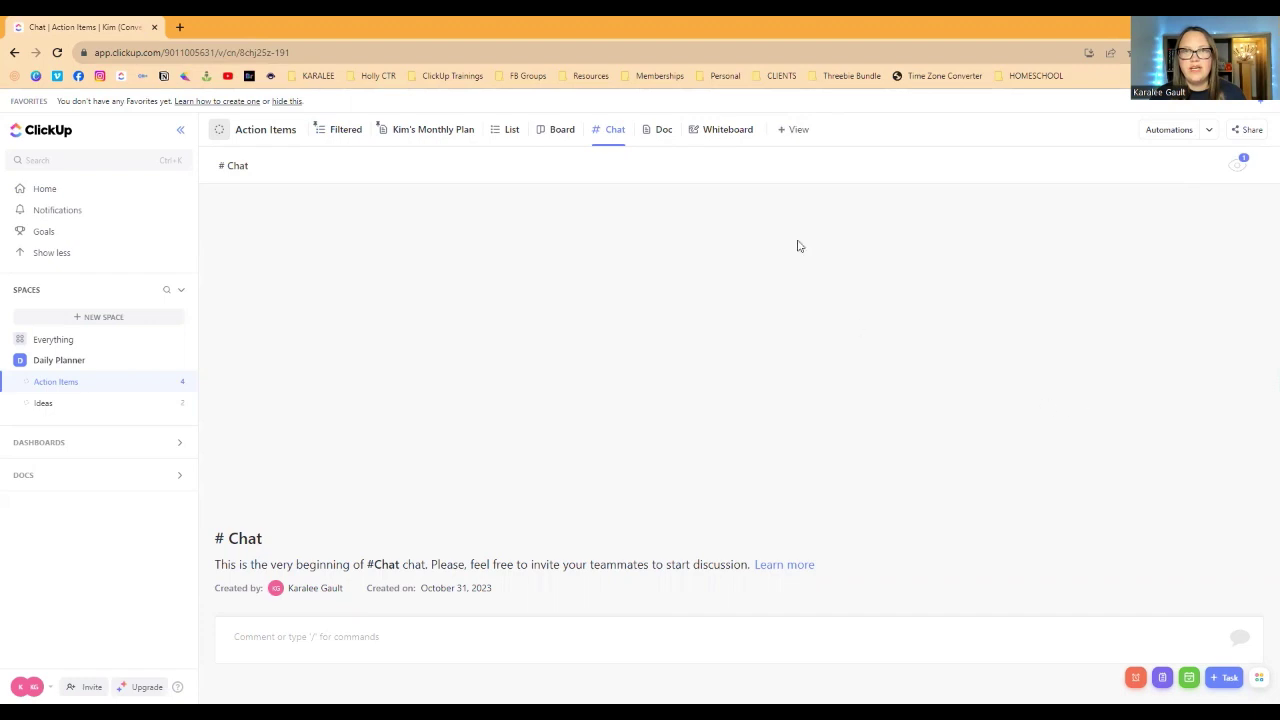
pyautogui.click(715, 131)
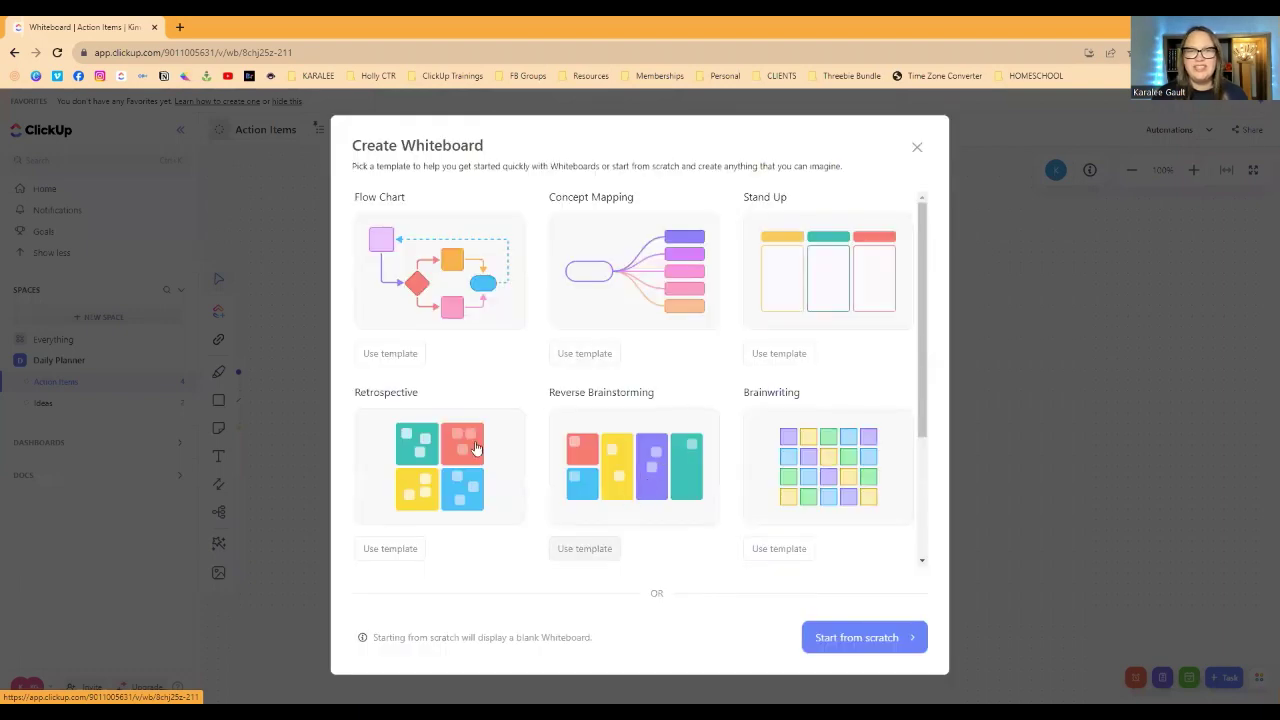
pyautogui.scroll(-2, 765, 445)
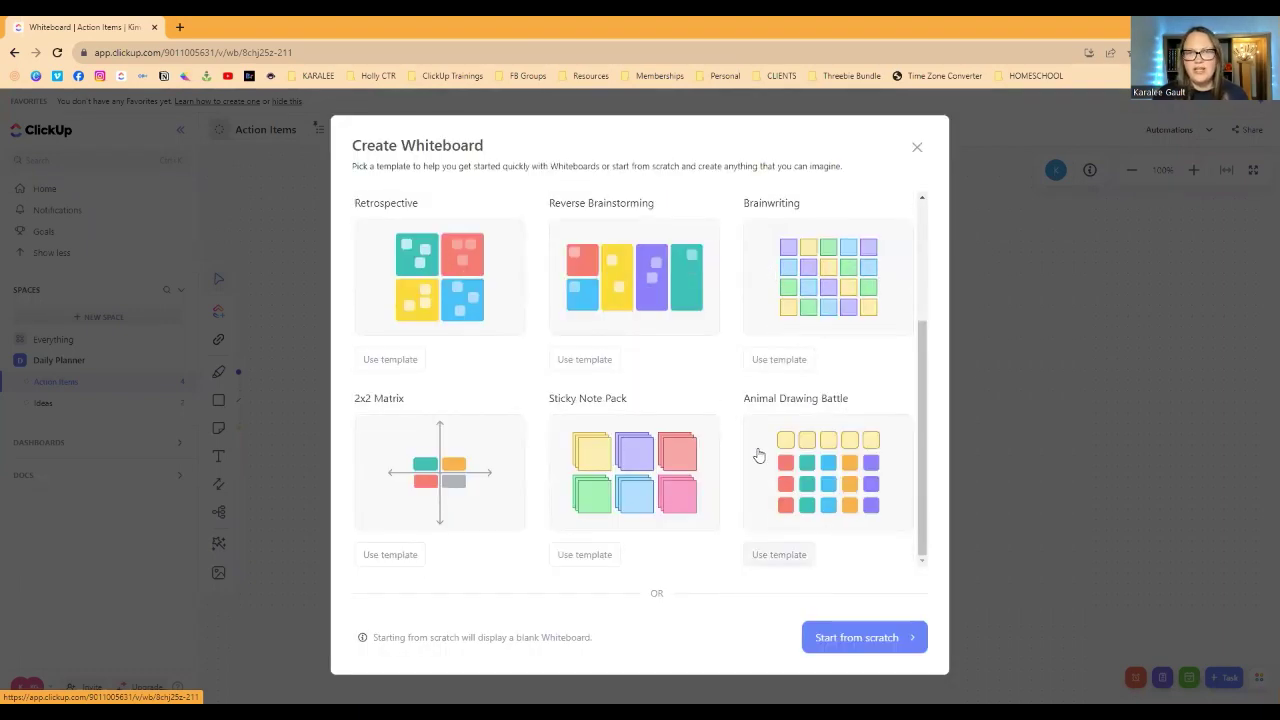
pyautogui.scroll(2, 757, 455)
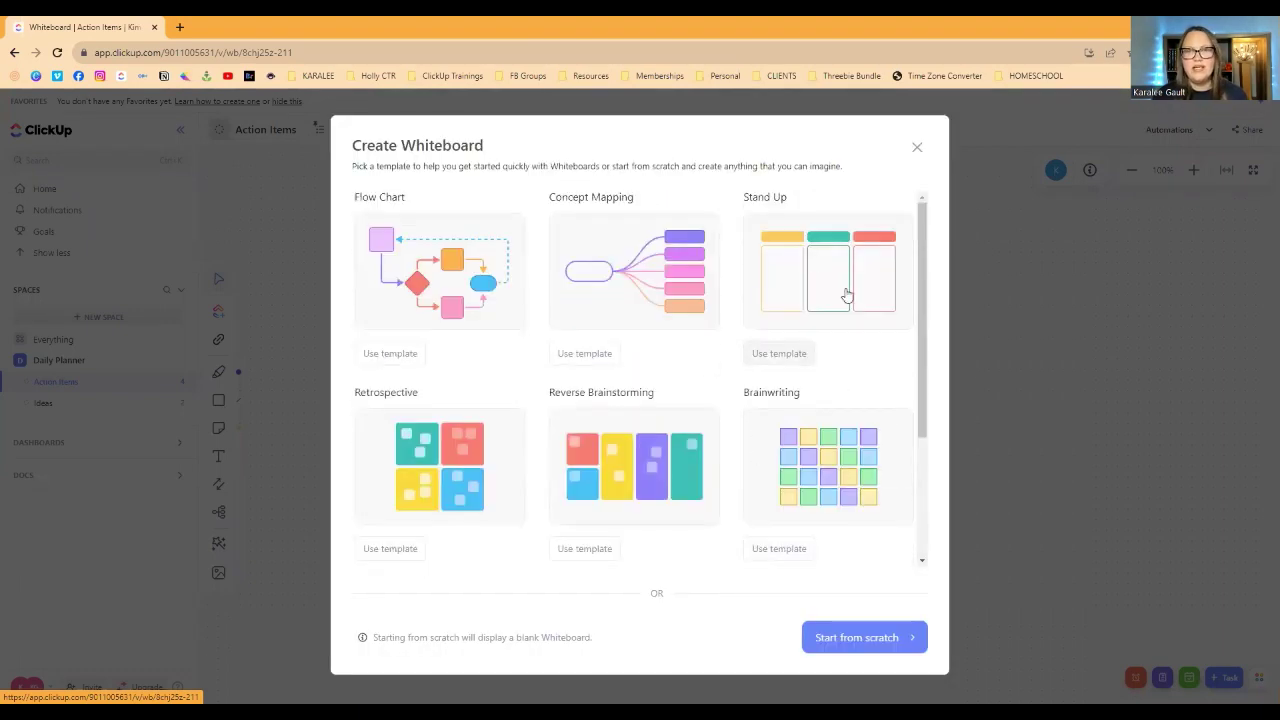
pyautogui.scroll(-2, 804, 514)
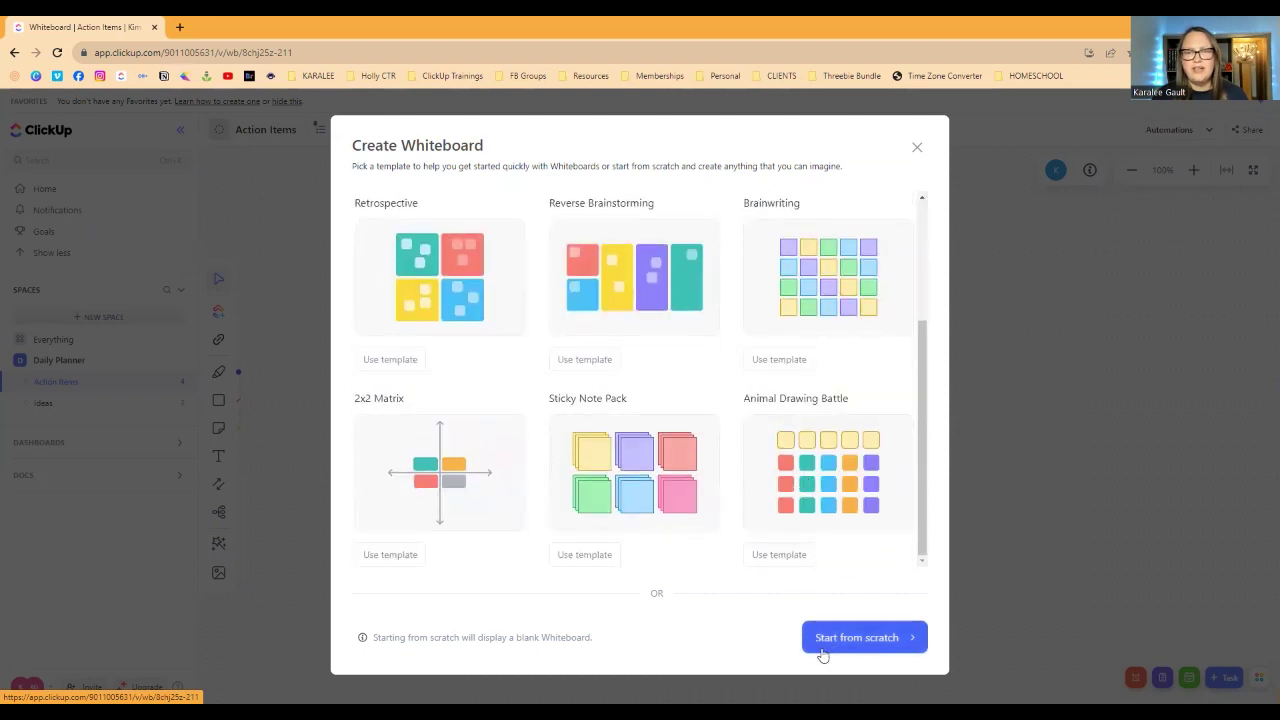
pyautogui.click(829, 647)
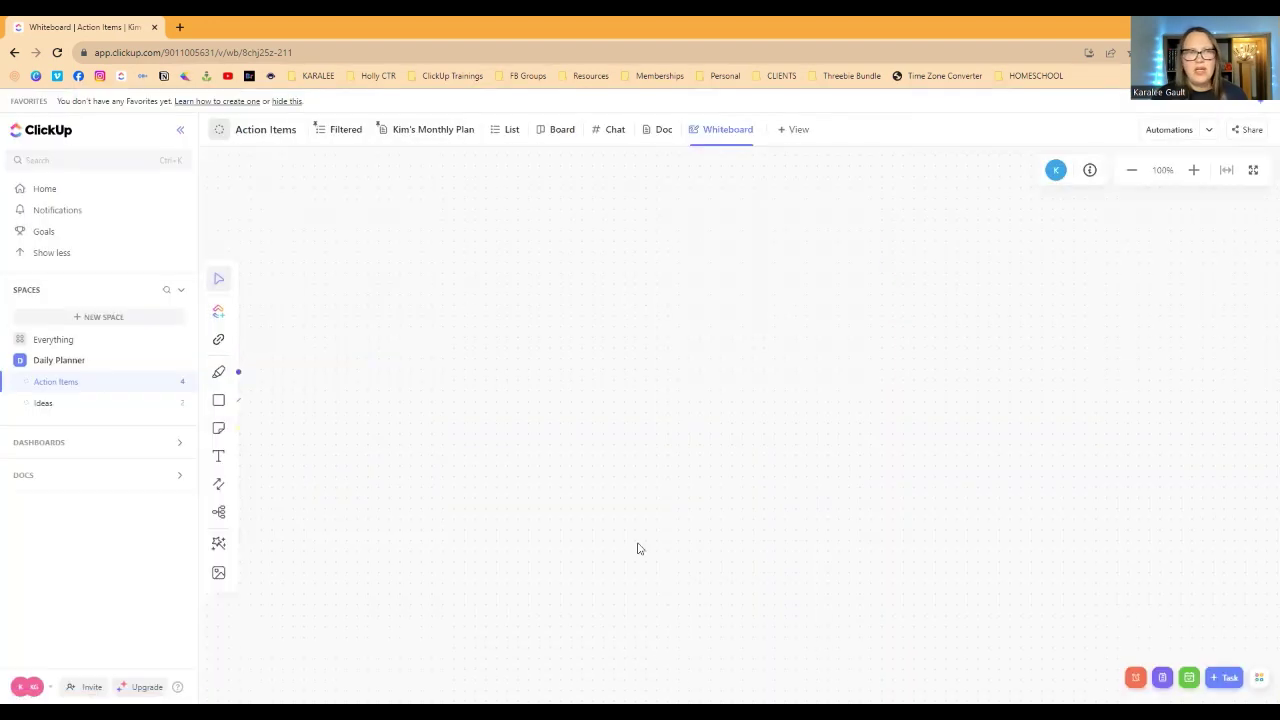
# - Place two yellow sticky notes side by side on the whiteboard
pyautogui.click(218, 428)
pyautogui.click(367, 341)
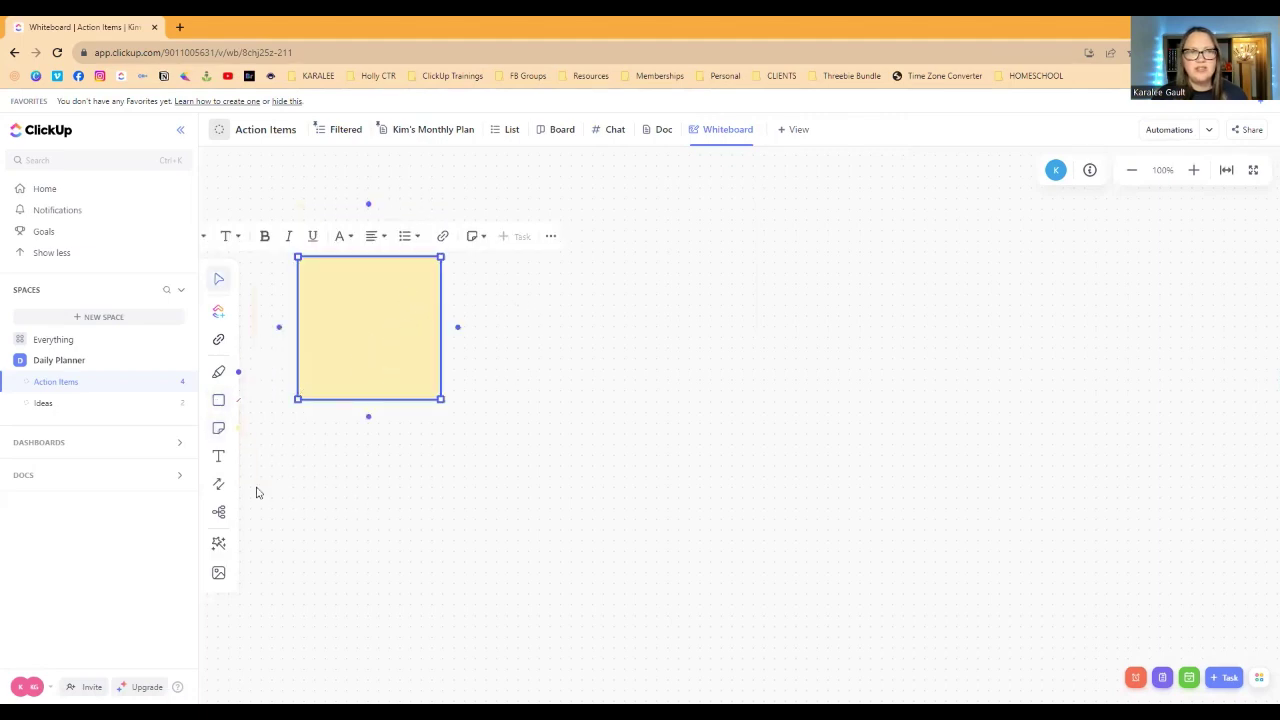
pyautogui.click(218, 428)
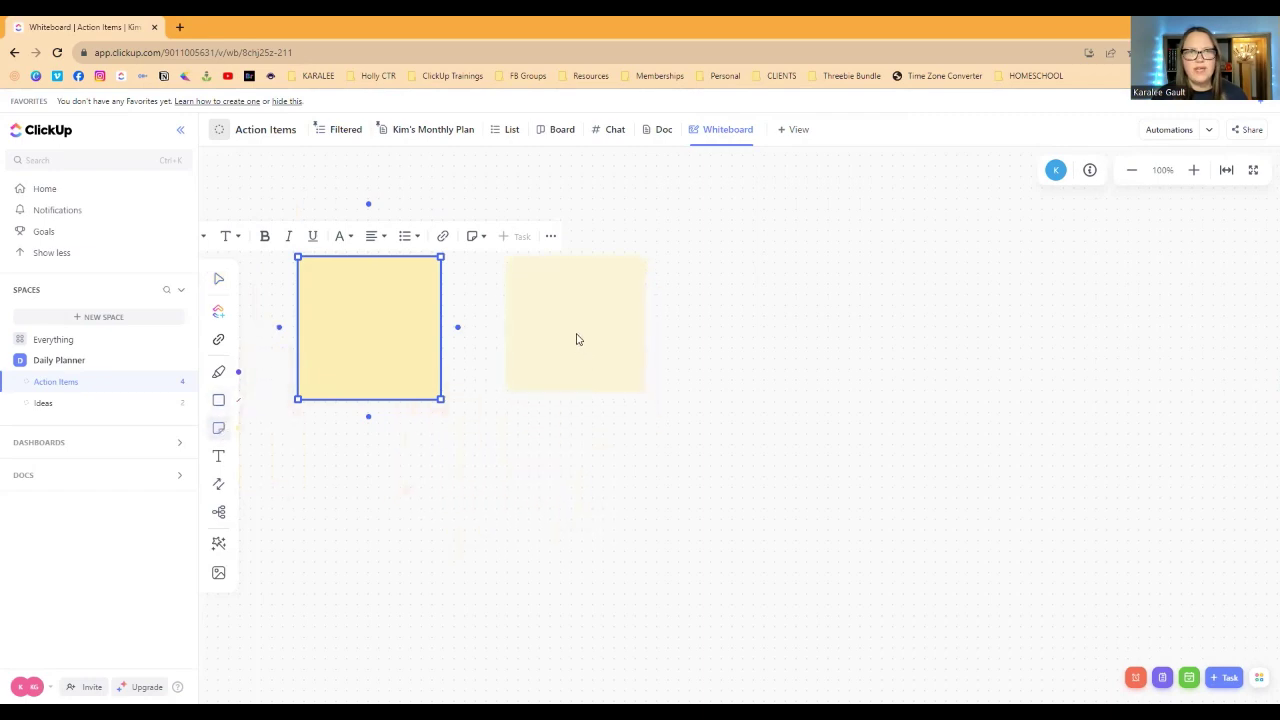
pyautogui.click(576, 338)
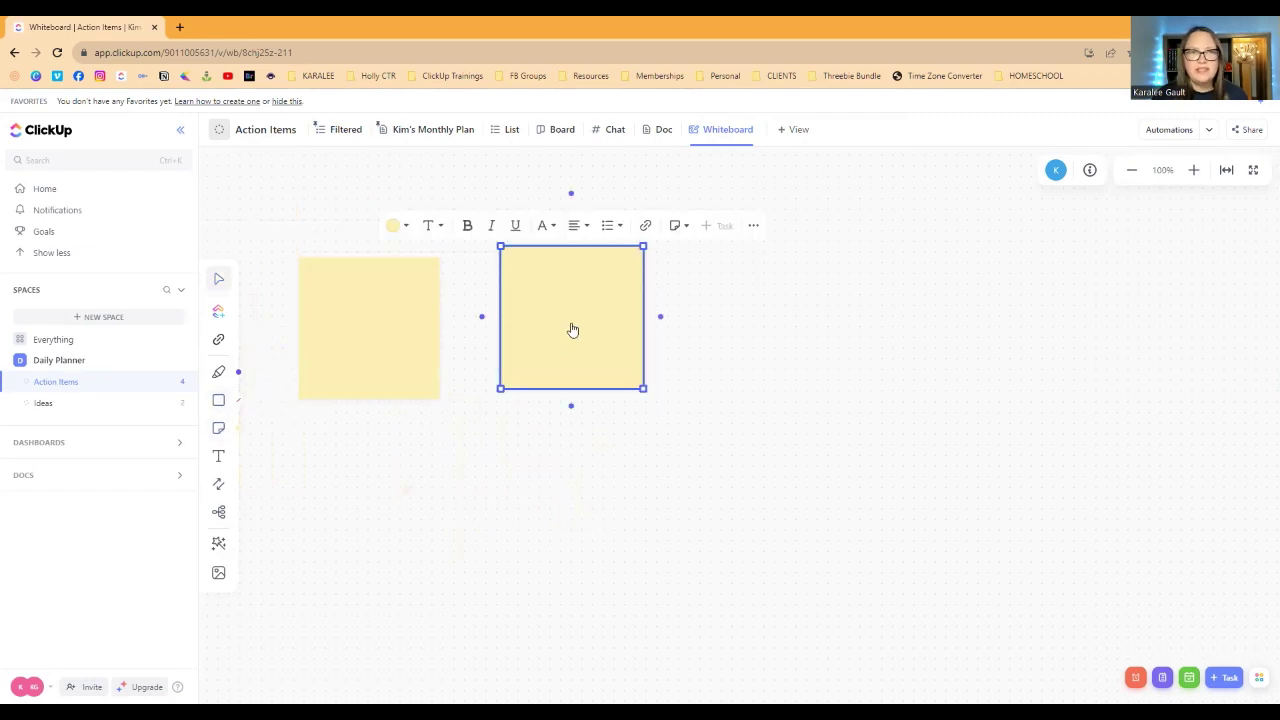
# - Recolor the second sticky note green and align it level with the yellow one
pyautogui.click(404, 228)
pyautogui.click(397, 288)
pyautogui.moveTo(543, 340); pyautogui.dragTo(543, 356)
pyautogui.click(810, 506)
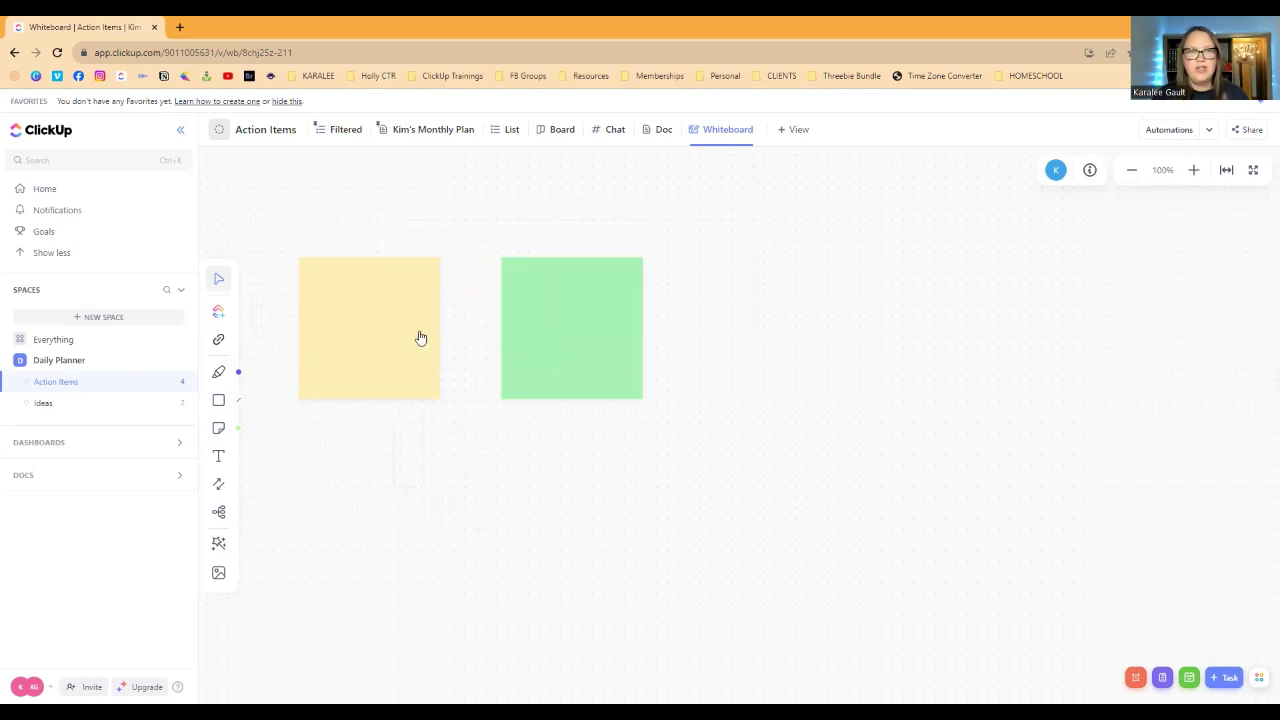
# - Try to draw a connector from the yellow sticky note to the green one
pyautogui.click(420, 337)
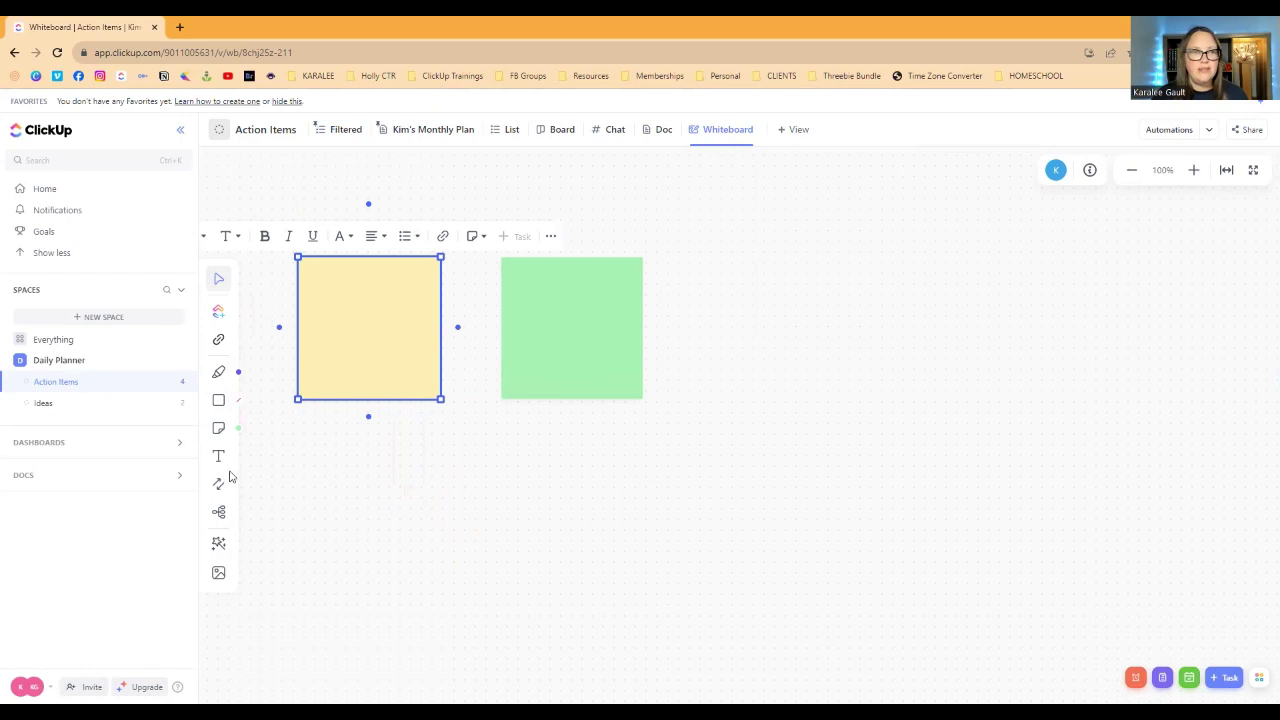
pyautogui.click(219, 485)
pyautogui.moveTo(440, 329); pyautogui.dragTo(501, 330)
pyautogui.click(430, 338)
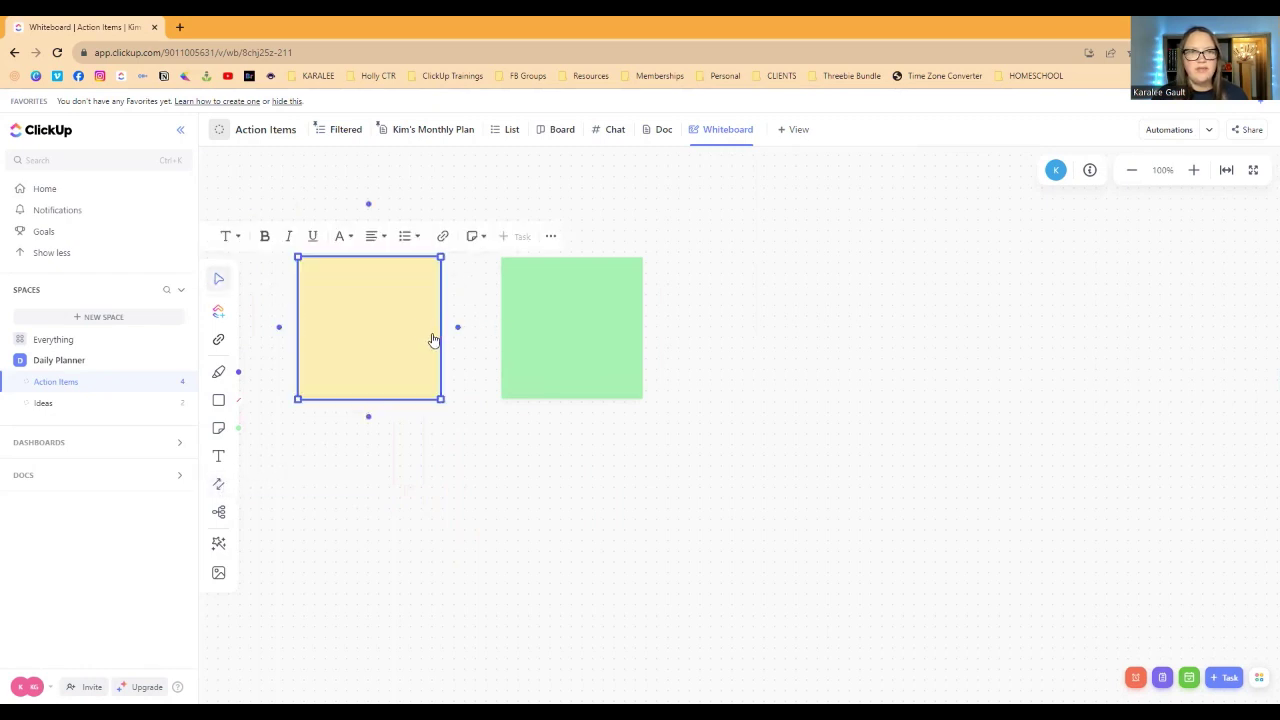
pyautogui.click(219, 485)
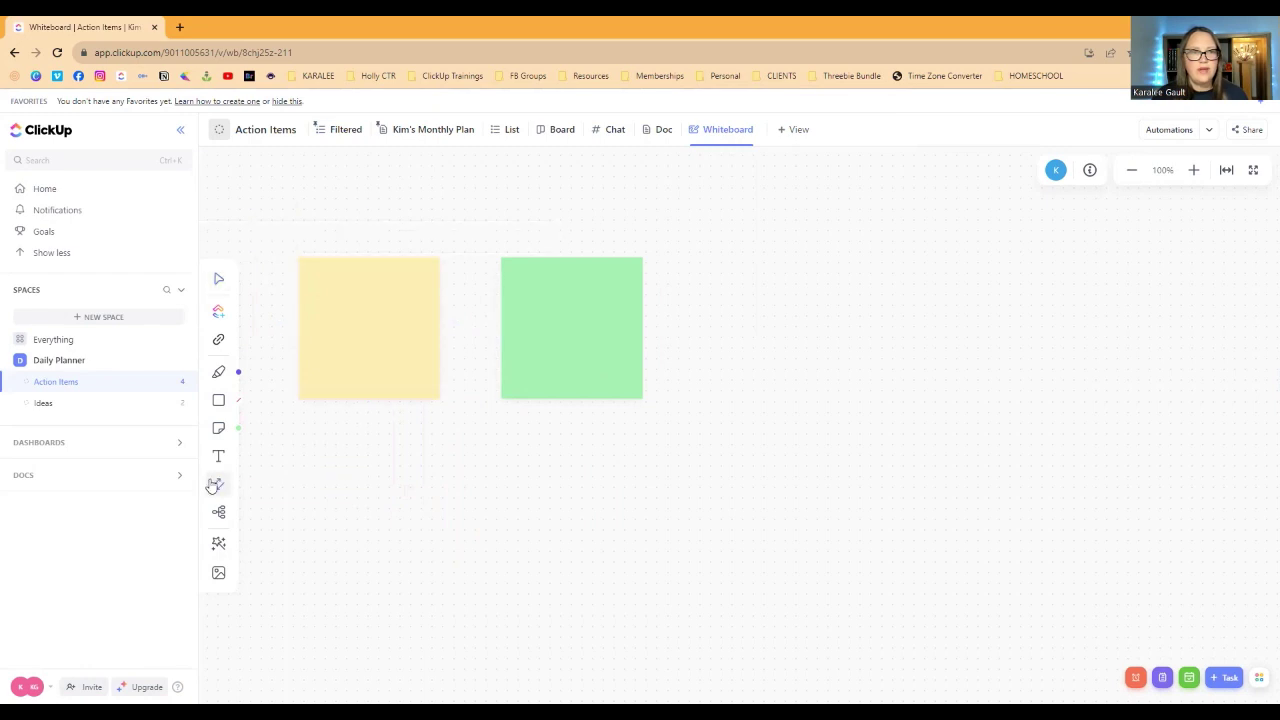
pyautogui.click(431, 329)
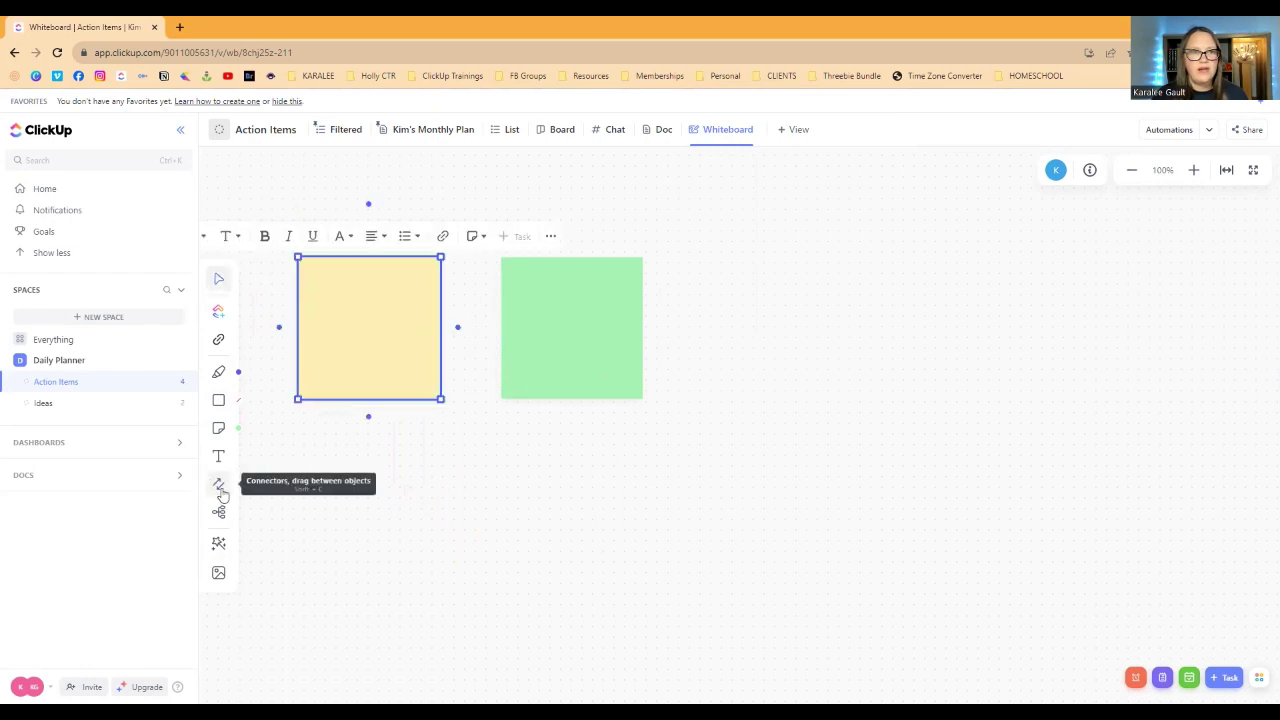
# - Connect the right edge of the yellow sticky note to the left edge of the green one with an arrow
pyautogui.click(220, 490)
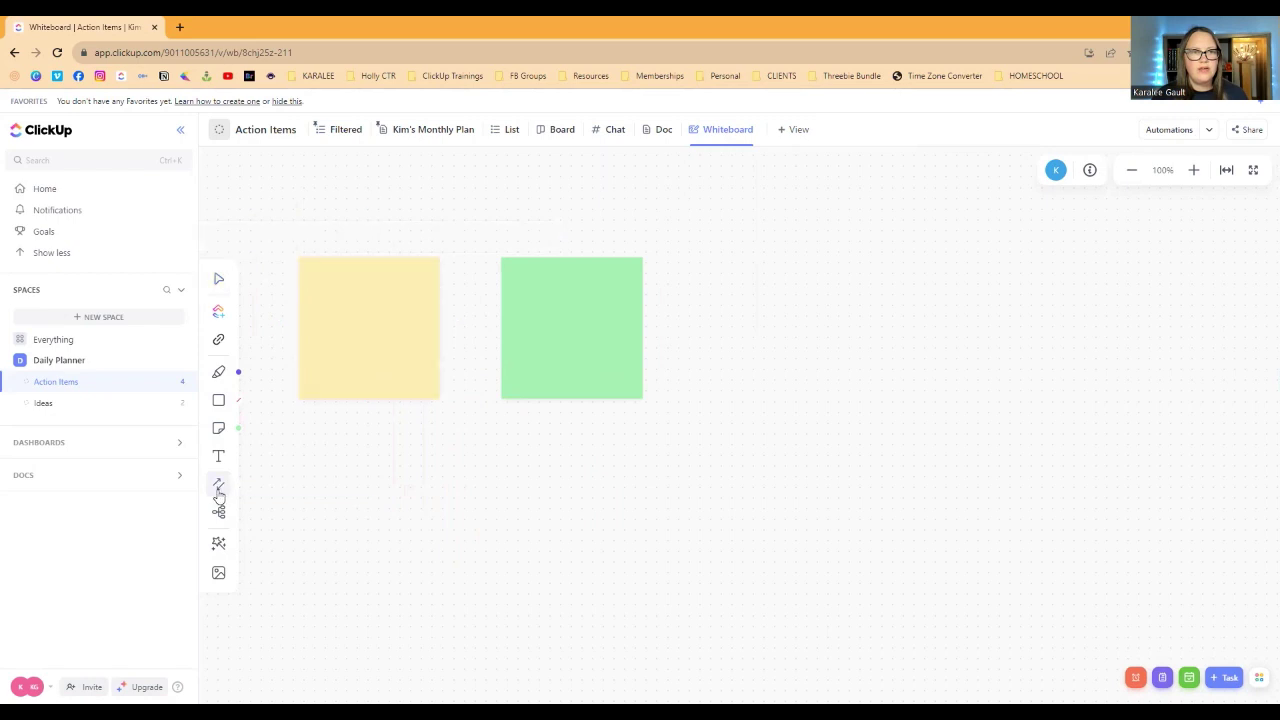
pyautogui.click(218, 484)
pyautogui.moveTo(438, 330)
pyautogui.moveTo(440, 327); pyautogui.dragTo(500, 328)
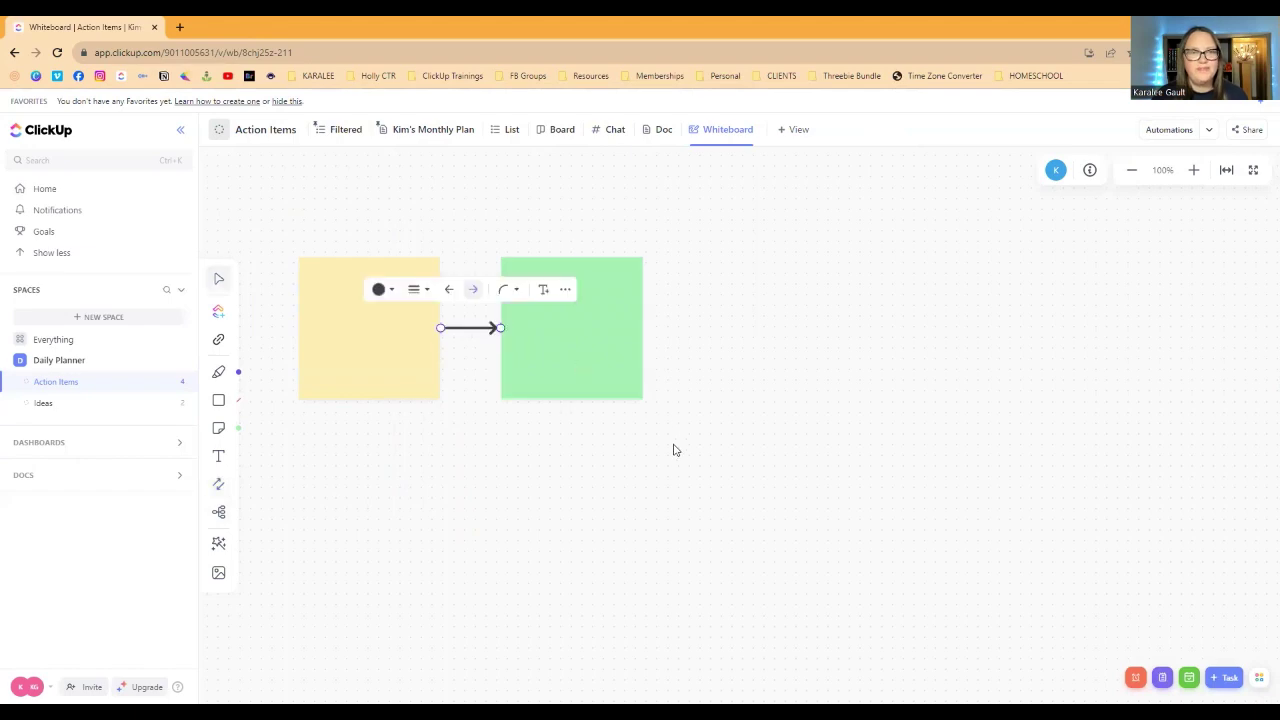
# - Try to start another connector from the bottom edge of the yellow sticky note
pyautogui.click(220, 490)
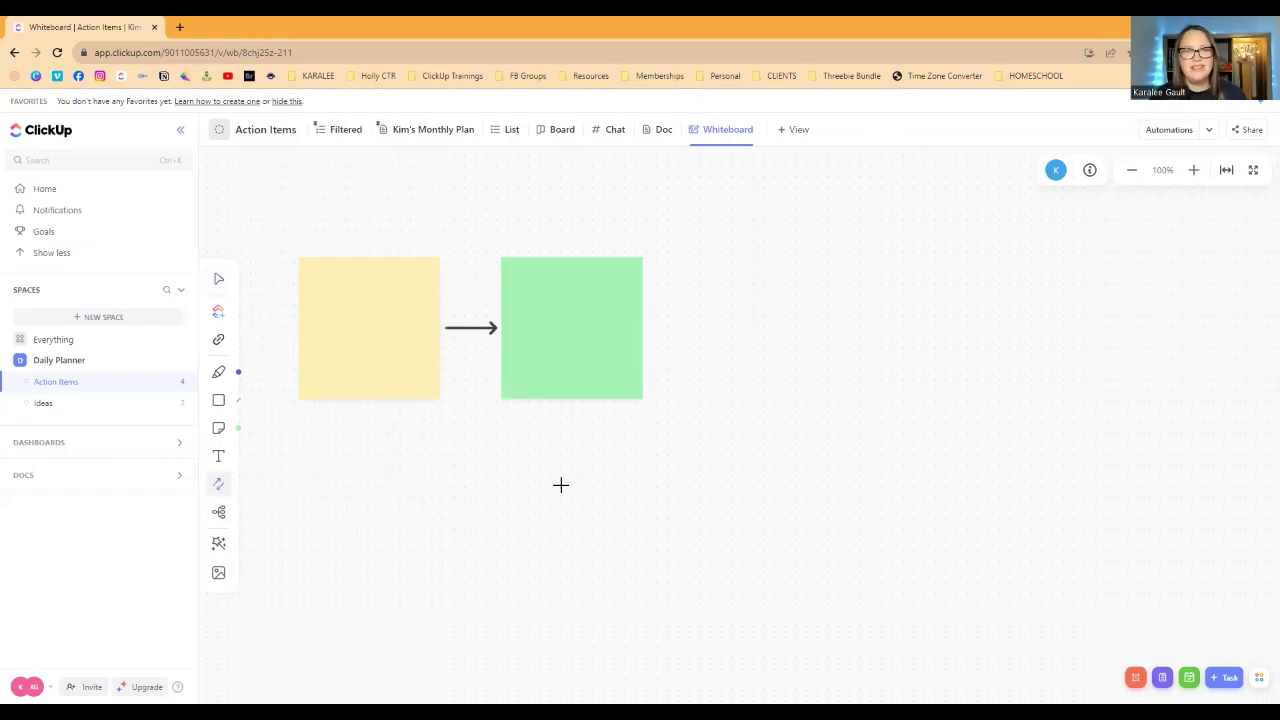
pyautogui.moveTo(369, 401)
pyautogui.mouseDown()
pyautogui.moveTo(467, 429)
pyautogui.moveTo(371, 401)
pyautogui.mouseUp()
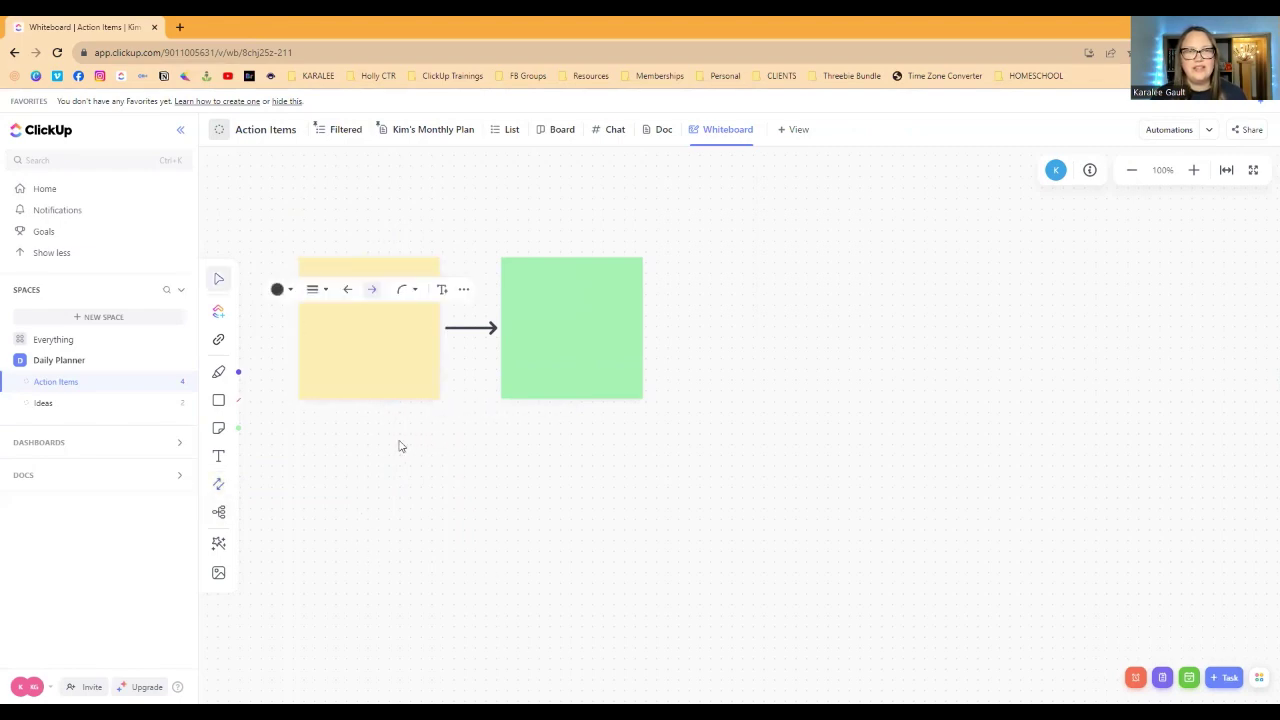
pyautogui.click(403, 494)
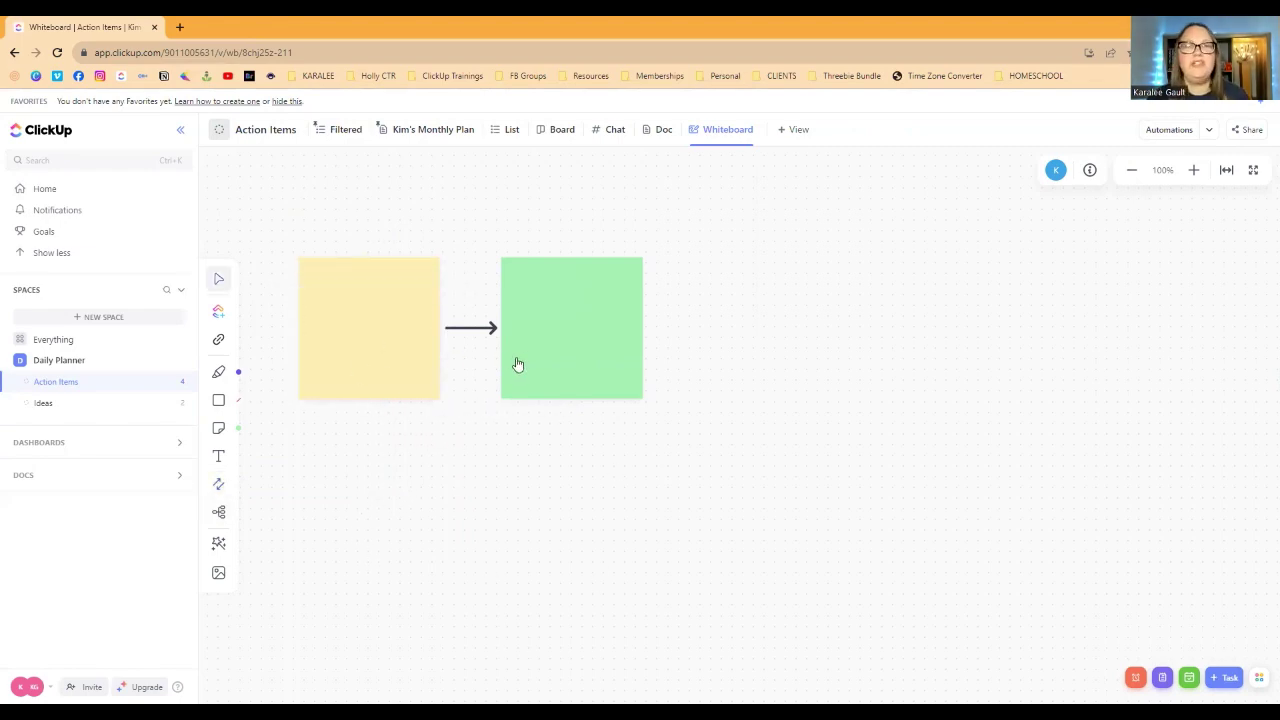